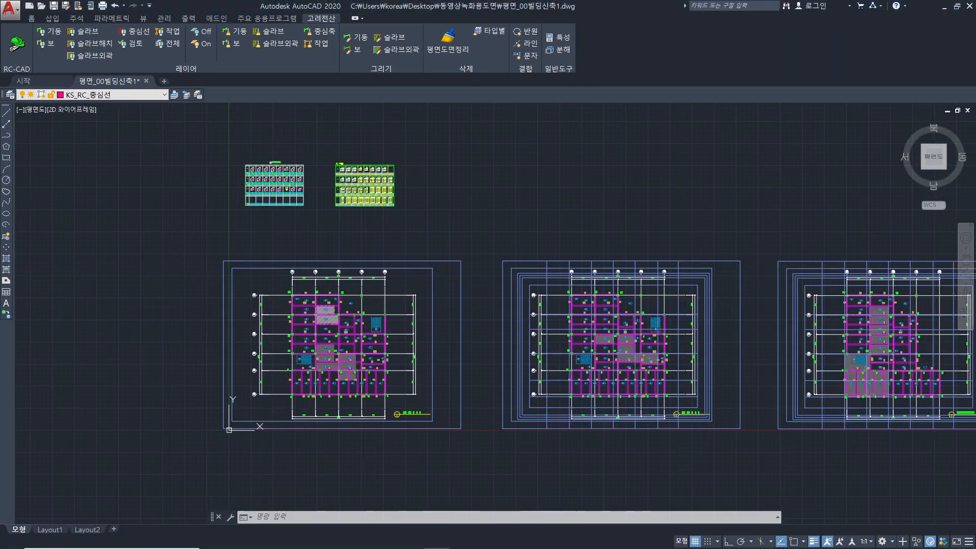
- Copy the entire first floor plan, including its outer border, to the clipboard
{"action": "left_click", "coordinate": [214, 254]}
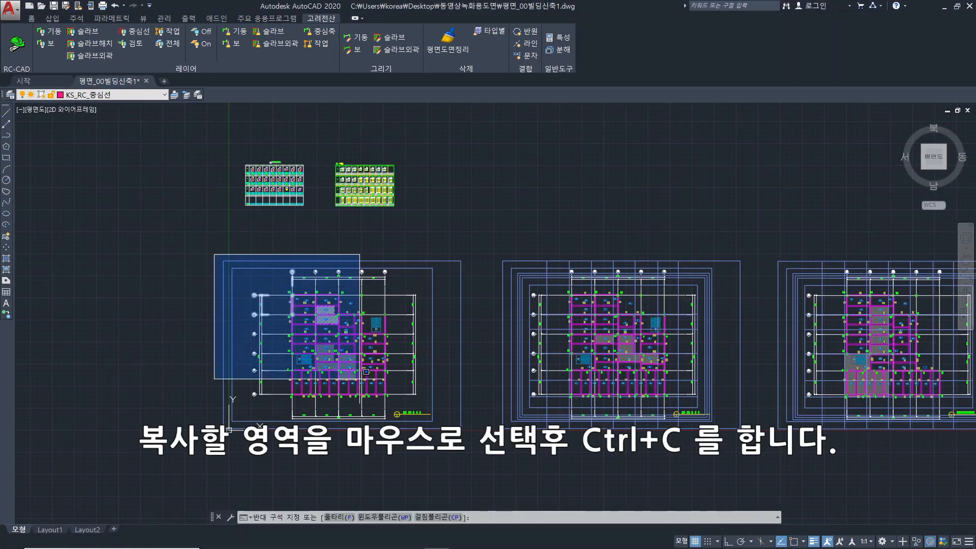
{"action": "left_click", "coordinate": [477, 448]}
{"action": "key", "text": "ctrl+c"}
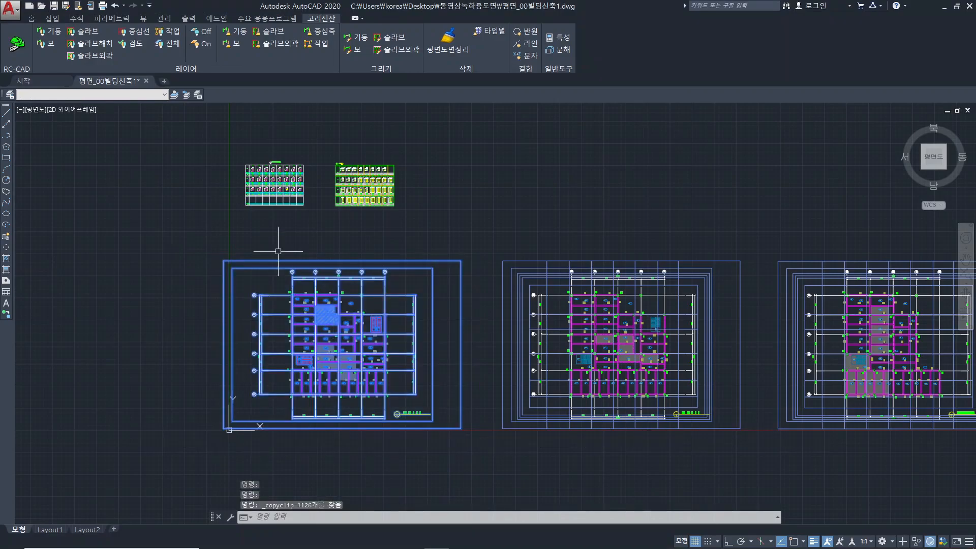
- Create a new drawing and paste the copied floor plan close to the origin
{"action": "left_click", "coordinate": [165, 81]}
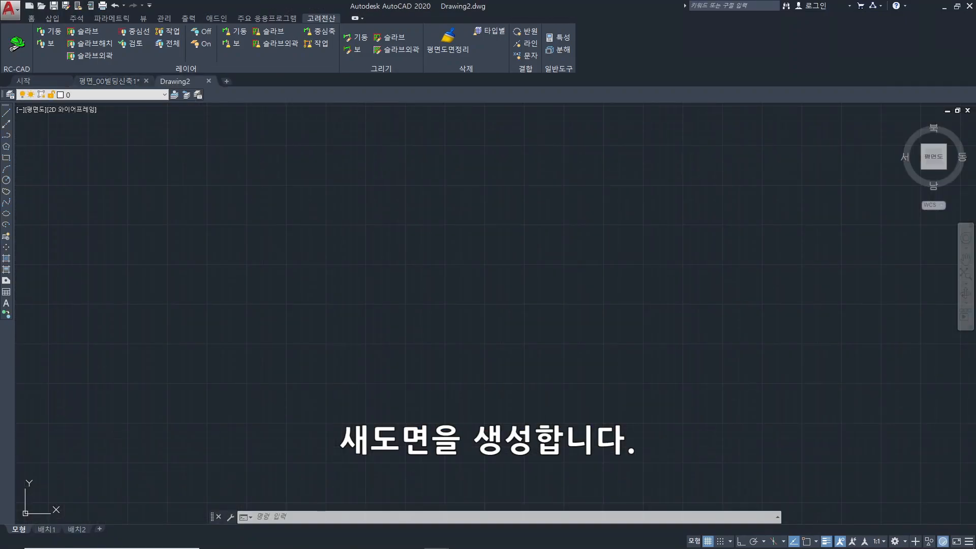
{"action": "middle_click_drag", "start_coordinate": [294, 274], "coordinate": [333, 373]}
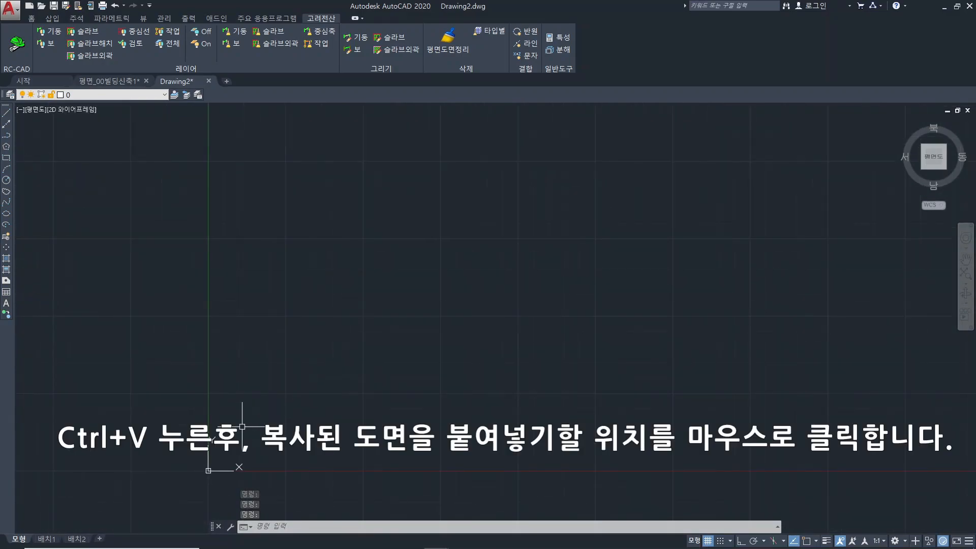
{"action": "key", "text": "ctrl+v"}
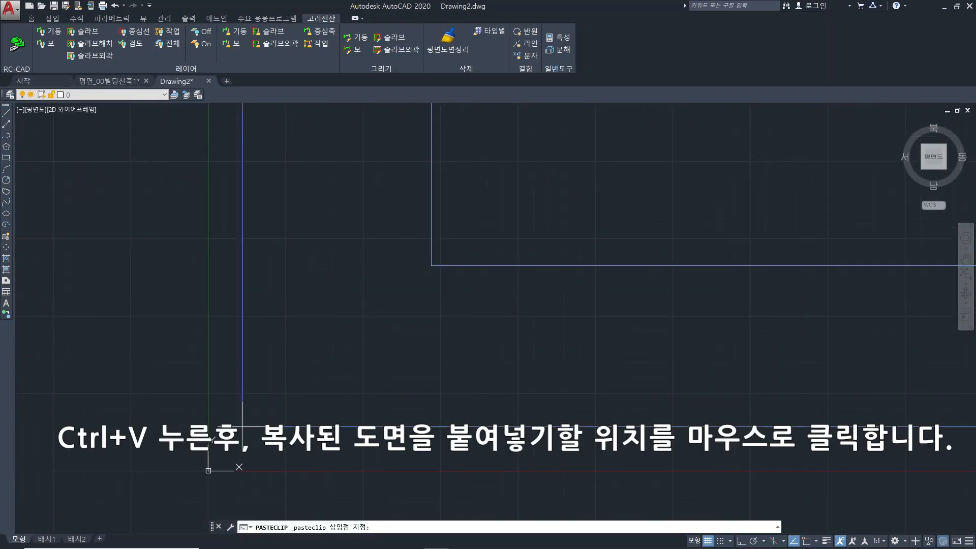
{"action": "left_click", "coordinate": [221, 466]}
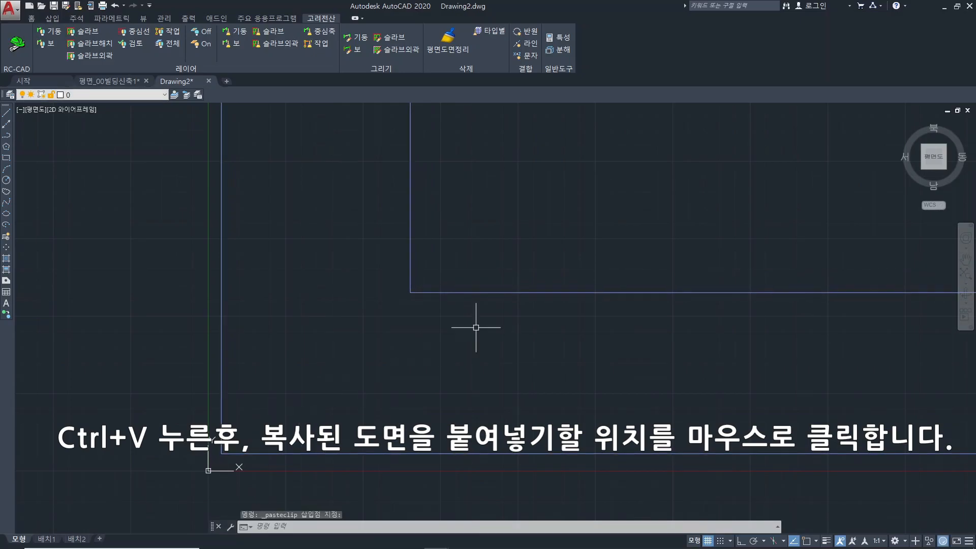
{"action": "scroll", "coordinate": [475, 326], "scroll_direction": "down", "scroll_amount": 4}
{"action": "scroll", "coordinate": [470, 336], "scroll_direction": "down", "scroll_amount": 4}
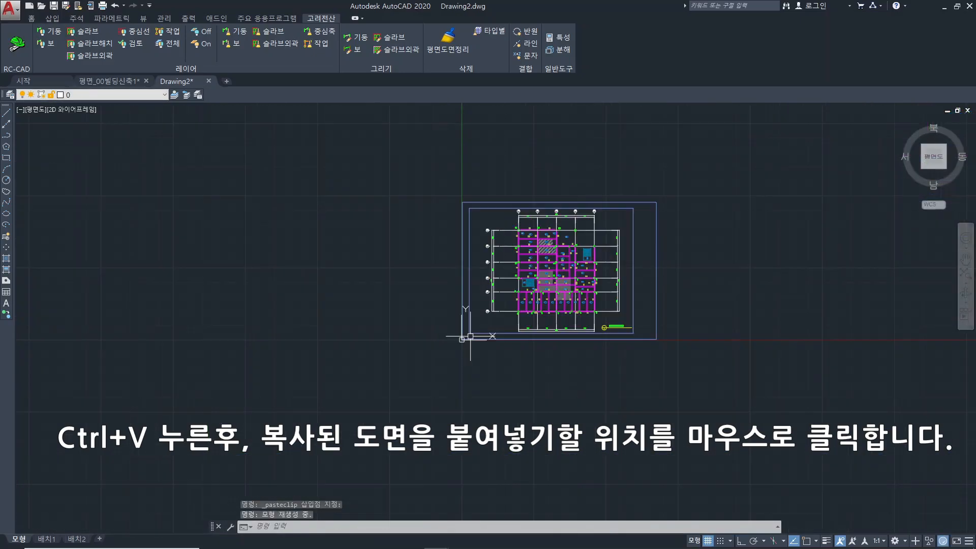
- Examine the pasted plan's centre lines with their labels, the columns and beams, and their marks
{"action": "scroll", "coordinate": [584, 252], "scroll_direction": "up", "scroll_amount": 4}
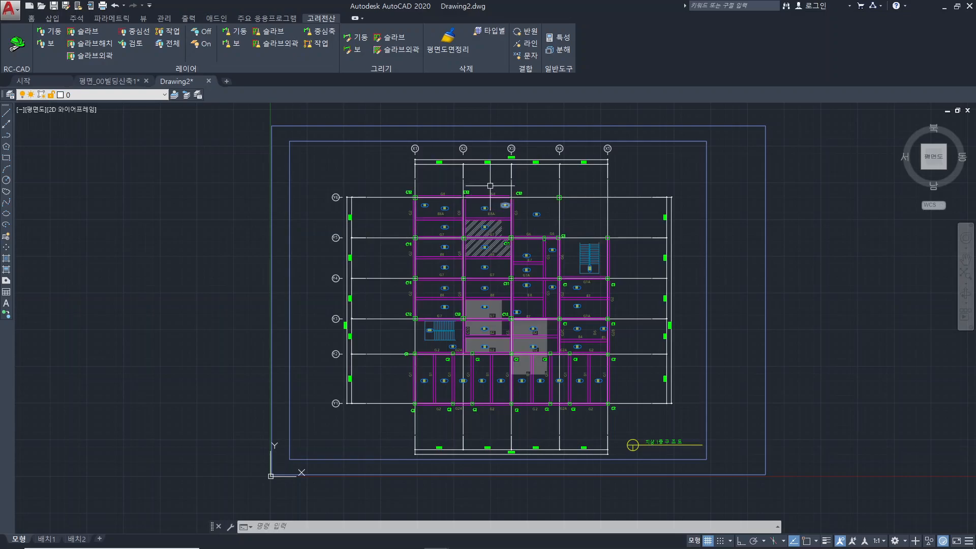
{"action": "scroll", "coordinate": [453, 137], "scroll_direction": "up", "scroll_amount": 4}
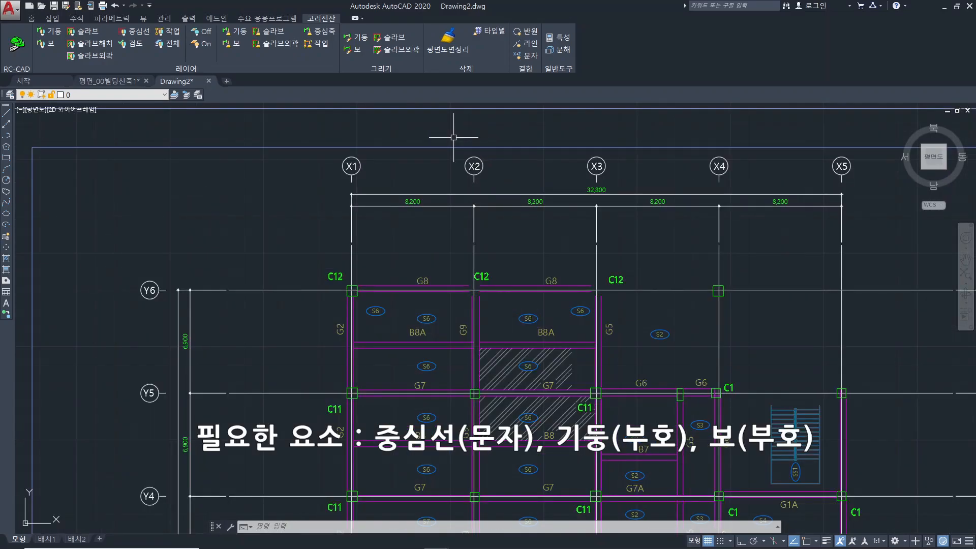
{"action": "left_click", "coordinate": [472, 253]}
{"action": "left_click", "coordinate": [597, 253]}
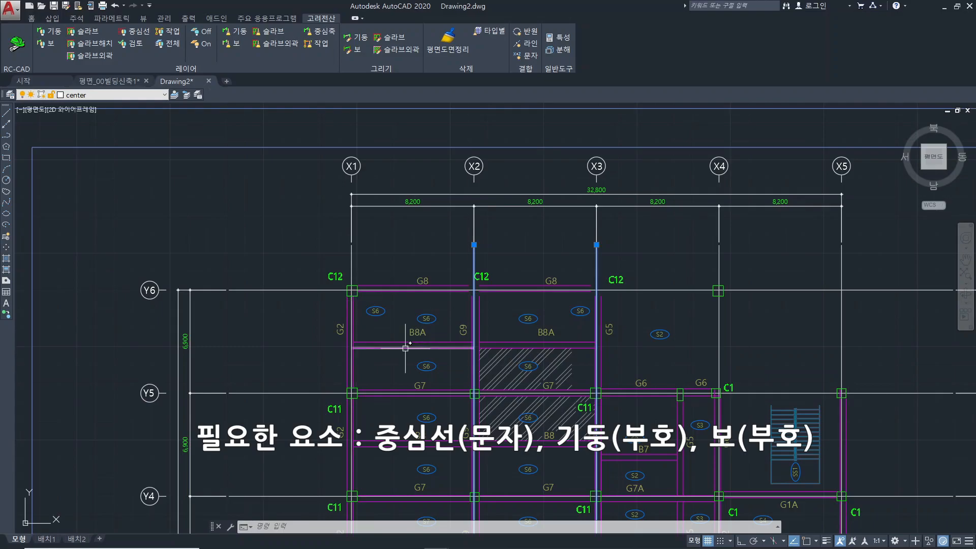
{"action": "mouse_move", "coordinate": [418, 332]}
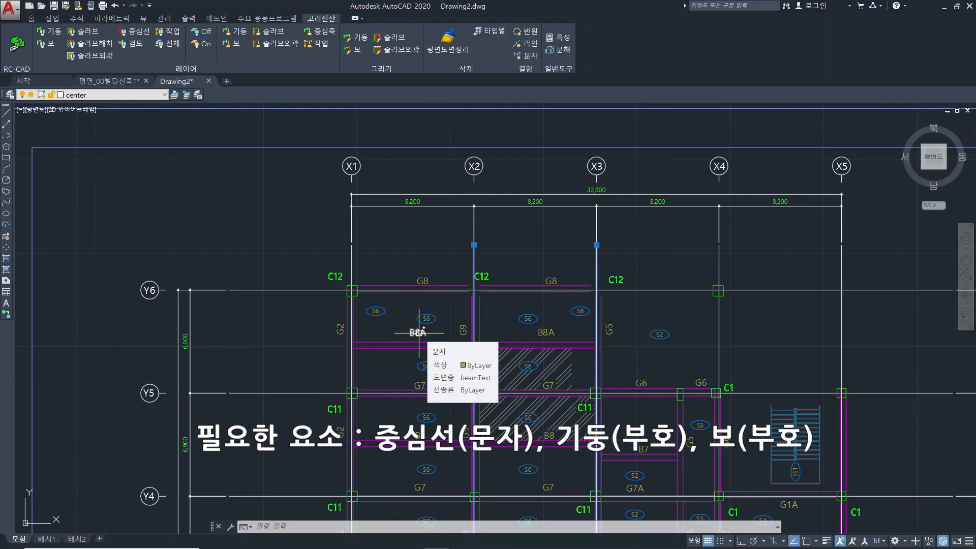
{"action": "scroll", "coordinate": [419, 333], "scroll_direction": "down", "scroll_amount": 2}
{"action": "scroll", "coordinate": [419, 333], "scroll_direction": "down", "scroll_amount": 2}
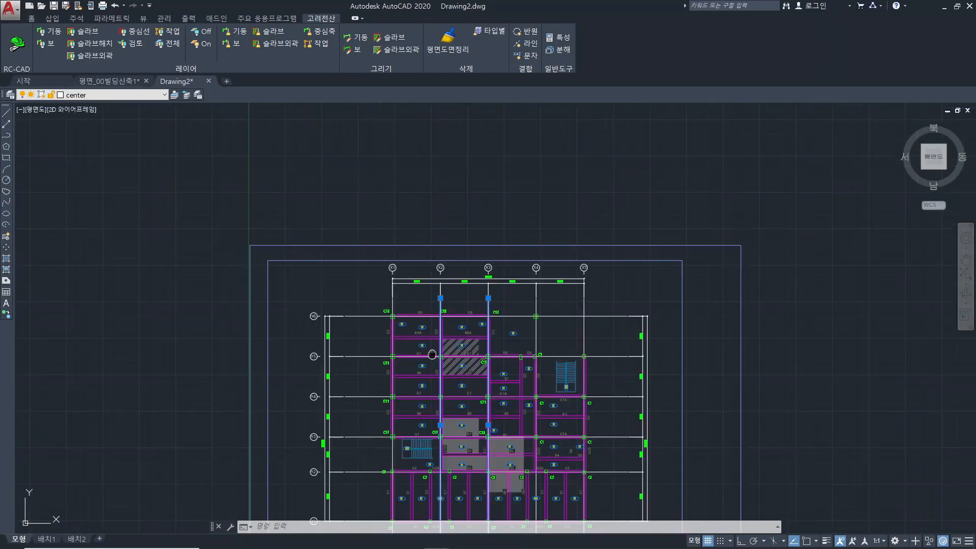
{"action": "middle_click_drag", "start_coordinate": [432, 354], "coordinate": [417, 234]}
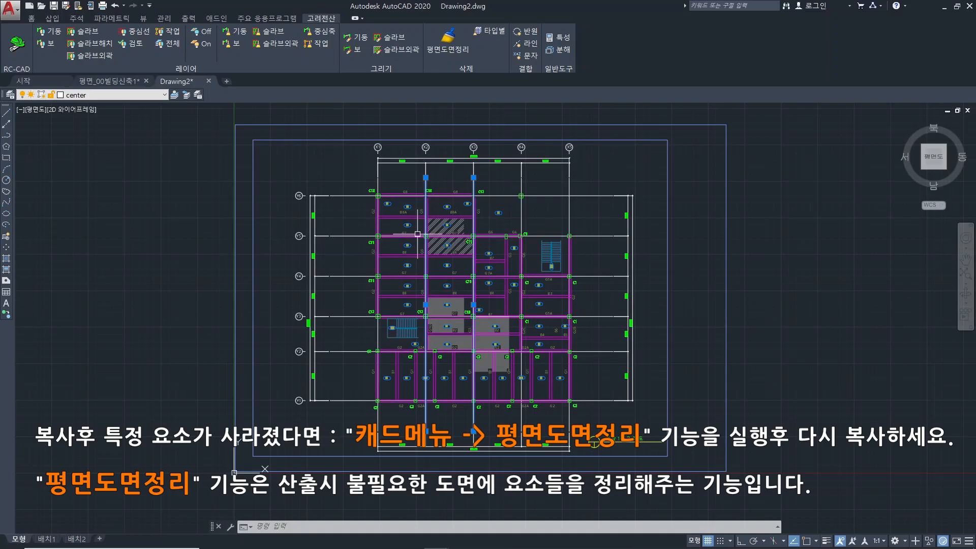
{"action": "key", "text": "Escape"}
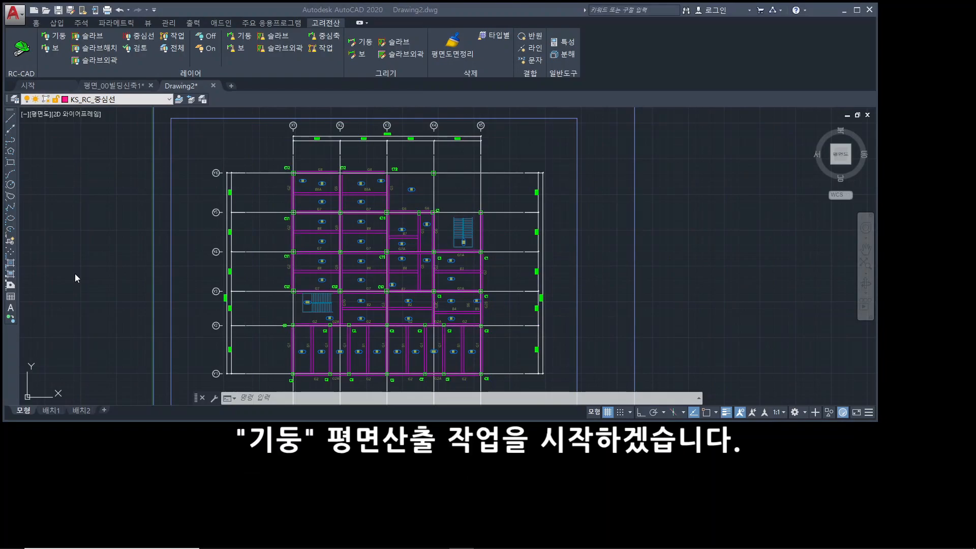
- Launch the RC-CAD main window and shrink it so that the floor plan behind it can be seen
{"action": "left_click", "coordinate": [21, 49]}
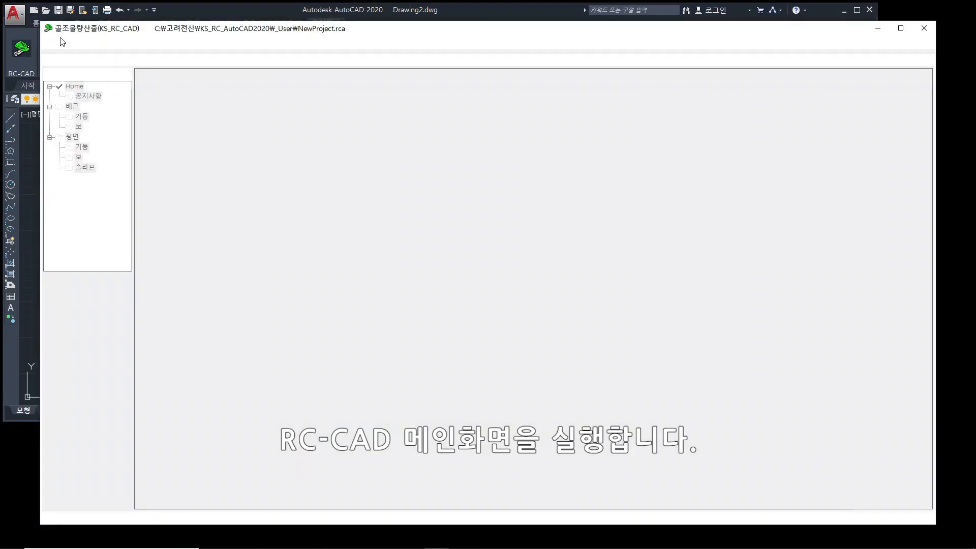
{"action": "mouse_move", "coordinate": [36, 22]}
{"action": "left_mouse_down"}
{"action": "mouse_move", "coordinate": [98, 124]}
{"action": "mouse_move", "coordinate": [198, 229]}
{"action": "mouse_move", "coordinate": [229, 285]}
{"action": "left_mouse_up"}
{"action": "left_click_drag", "start_coordinate": [254, 321], "coordinate": [258, 322]}
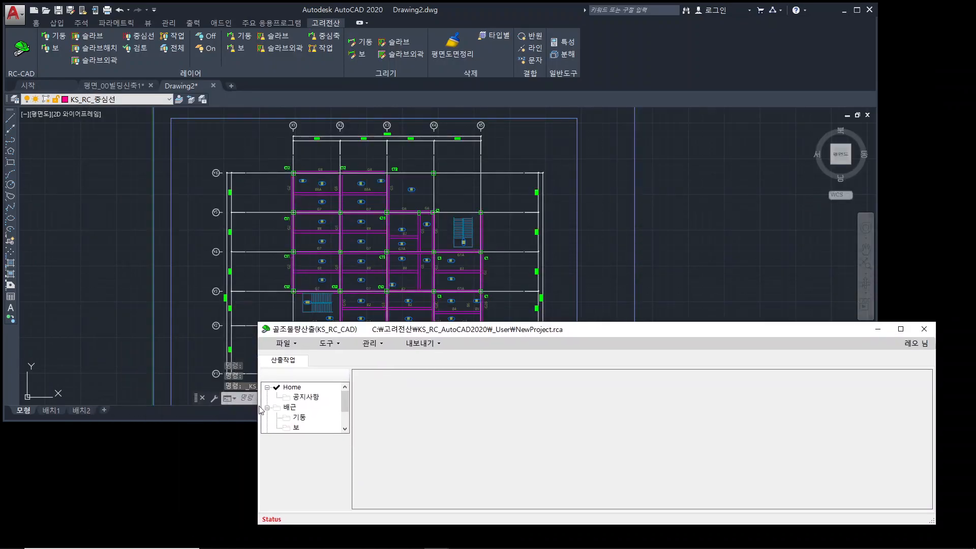
- Enlarge the RC-CAD tree area, open the 기둥 page under 평면, and move the window clear of the plan
{"action": "left_click_drag", "start_coordinate": [324, 467], "coordinate": [327, 483]}
{"action": "left_click", "coordinate": [299, 448]}
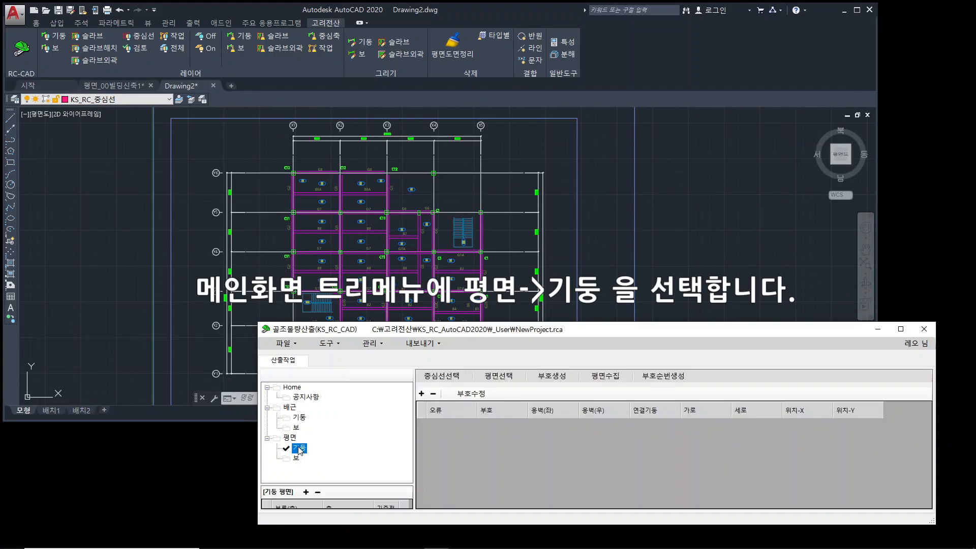
{"action": "mouse_move", "coordinate": [449, 334]}
{"action": "left_mouse_down"}
{"action": "mouse_move", "coordinate": [566, 331]}
{"action": "mouse_move", "coordinate": [718, 302]}
{"action": "mouse_move", "coordinate": [743, 315]}
{"action": "mouse_move", "coordinate": [746, 335]}
{"action": "left_mouse_up"}
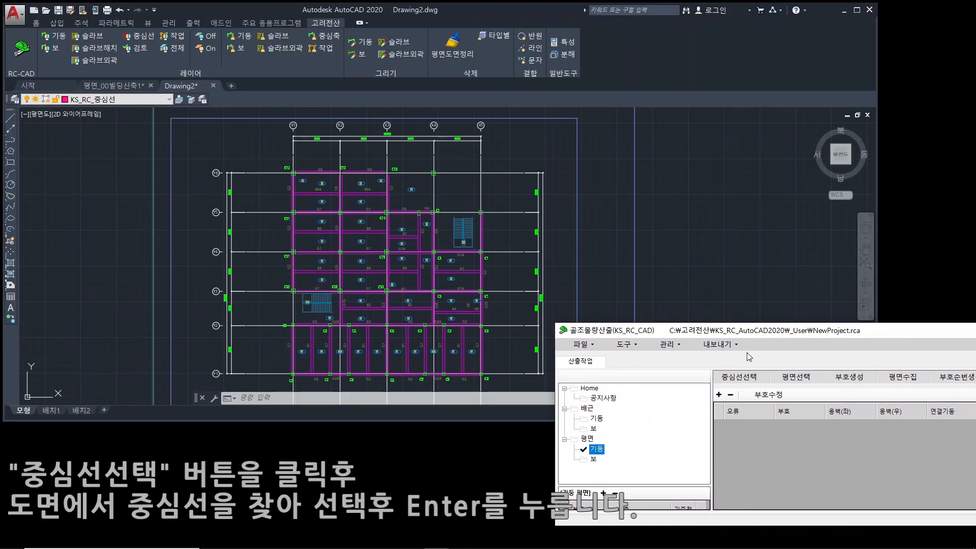
- Run 중심선선택 with the X3 centre line as the source object, agreeing to delete all existing centre-line data
{"action": "left_click", "coordinate": [746, 379]}
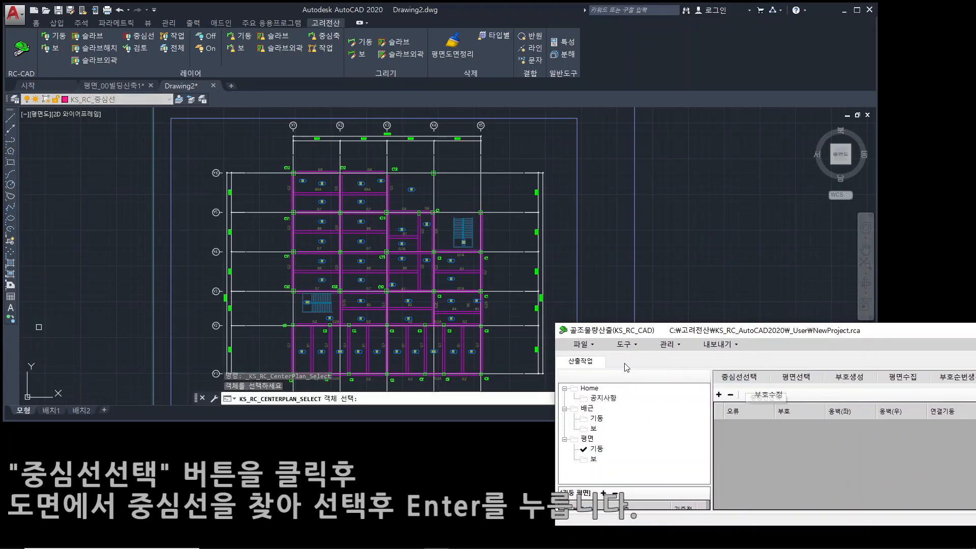
{"action": "scroll", "coordinate": [384, 157], "scroll_direction": "up", "scroll_amount": 4}
{"action": "left_click", "coordinate": [378, 167]}
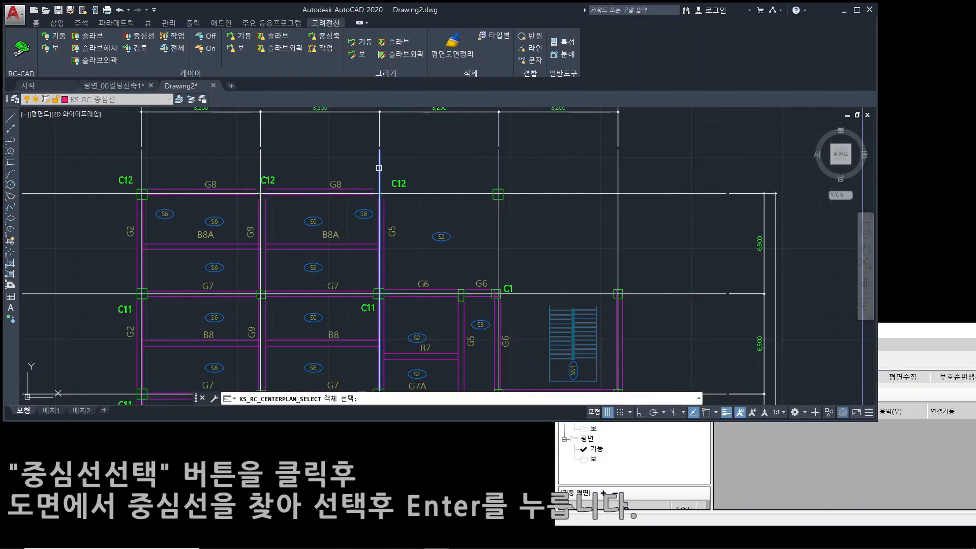
{"action": "key", "text": "Return"}
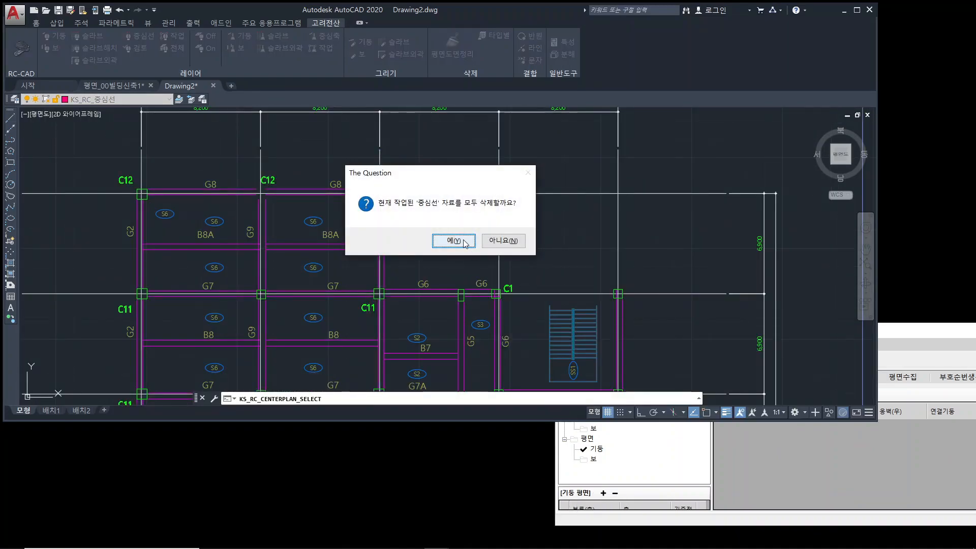
{"action": "left_click", "coordinate": [462, 240]}
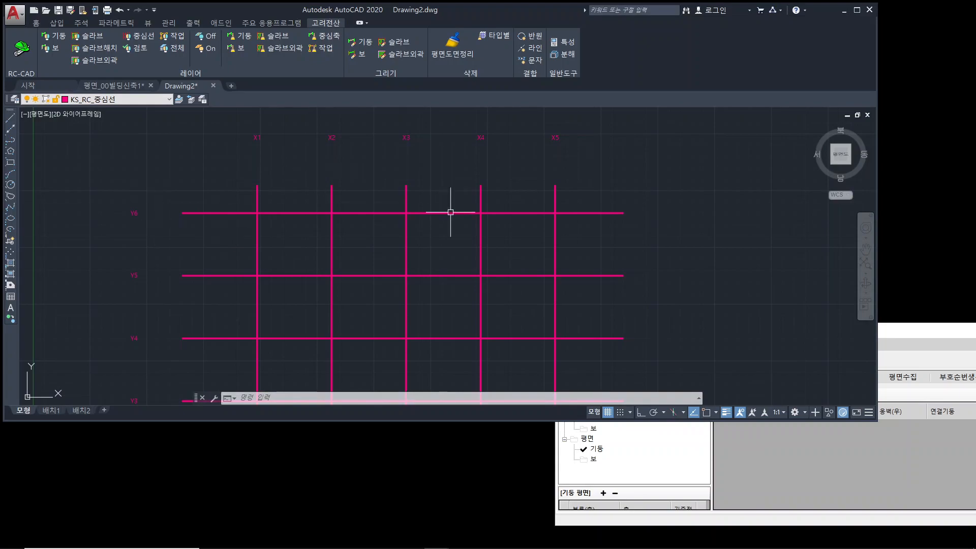
- Switch all drawing layers back on and toggle the 중심선 layer to compare the generated grid with the plan
{"action": "scroll", "coordinate": [245, 283], "scroll_direction": "down", "scroll_amount": 2}
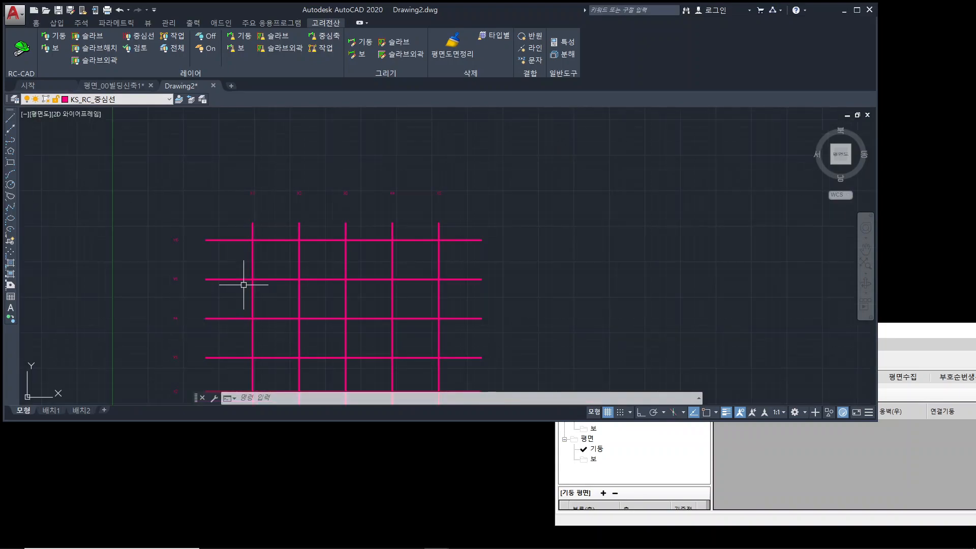
{"action": "scroll", "coordinate": [242, 281], "scroll_direction": "up", "scroll_amount": 2}
{"action": "middle_click_drag", "start_coordinate": [284, 233], "coordinate": [312, 220]}
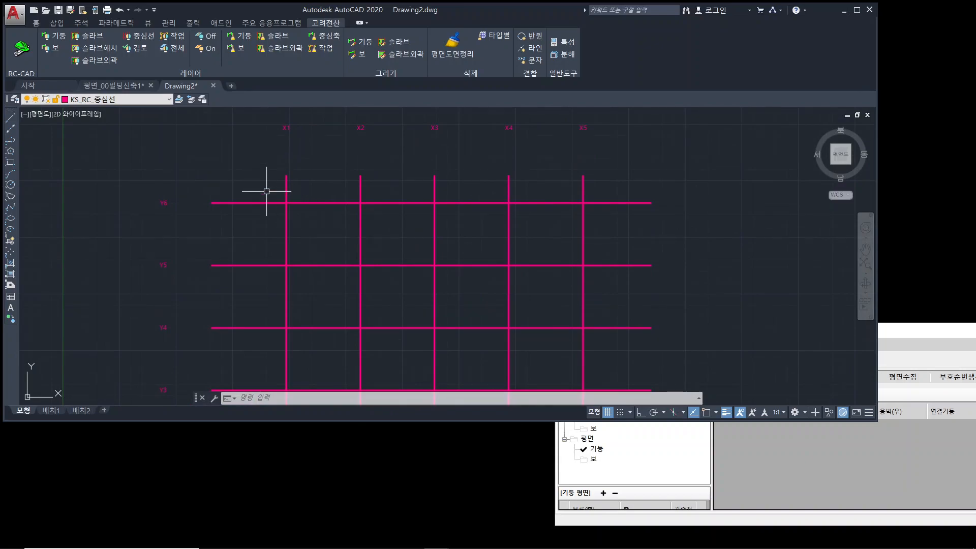
{"action": "left_click", "coordinate": [179, 53]}
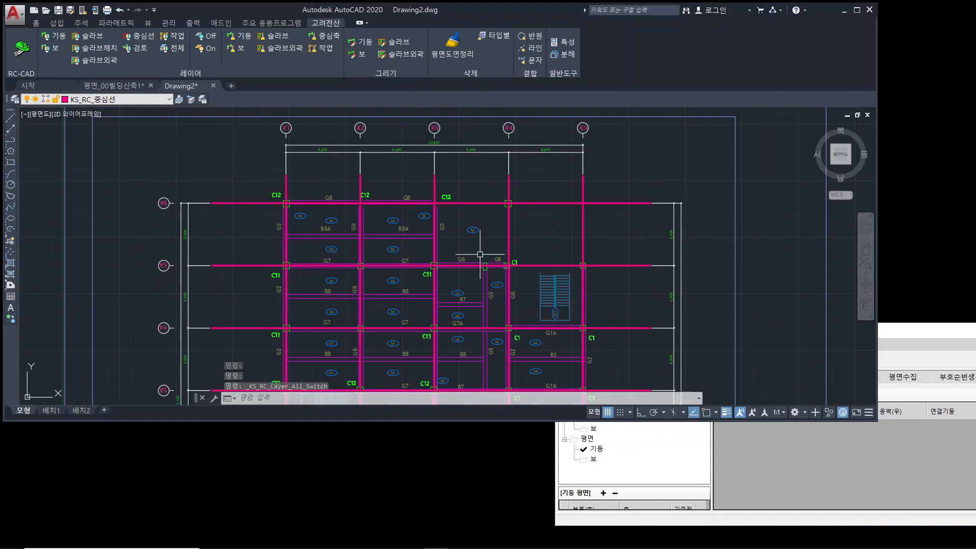
{"action": "scroll", "coordinate": [480, 254], "scroll_direction": "down", "scroll_amount": 4}
{"action": "scroll", "coordinate": [480, 254], "scroll_direction": "up", "scroll_amount": 4}
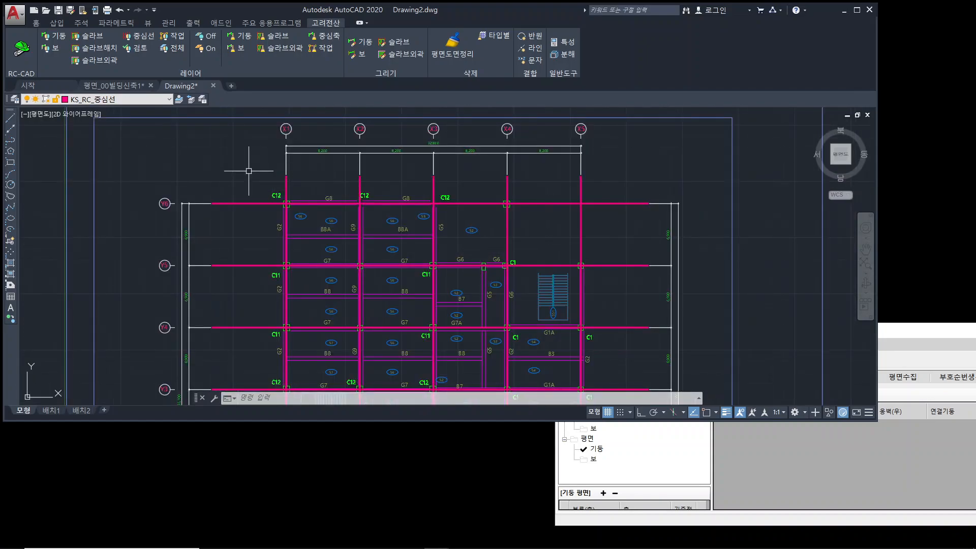
{"action": "left_click", "coordinate": [143, 39]}
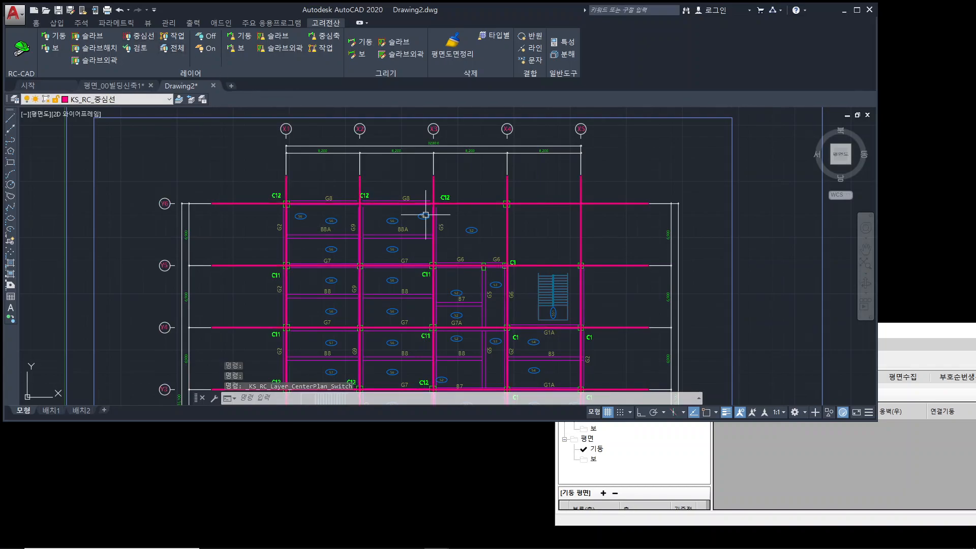
- Run 평면선택 with the column outline at X1/Y6 as the source object, agreeing to delete all existing column plan data
{"action": "left_click", "coordinate": [776, 437]}
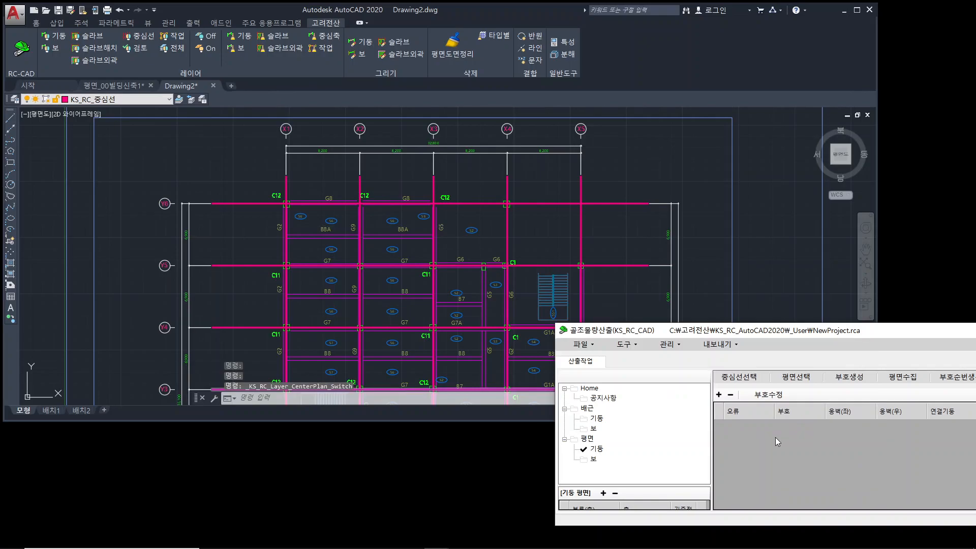
{"action": "left_click", "coordinate": [797, 380]}
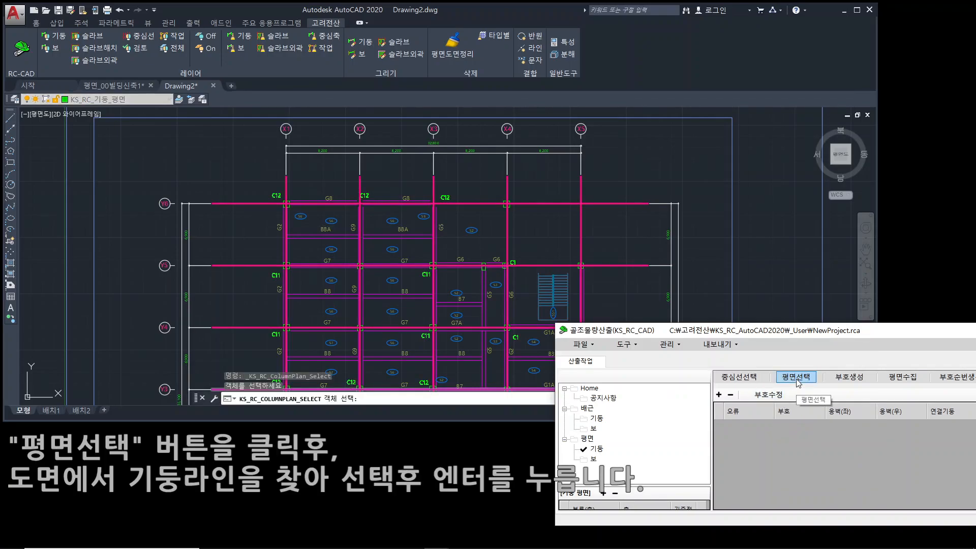
{"action": "scroll", "coordinate": [302, 212], "scroll_direction": "up", "scroll_amount": 4}
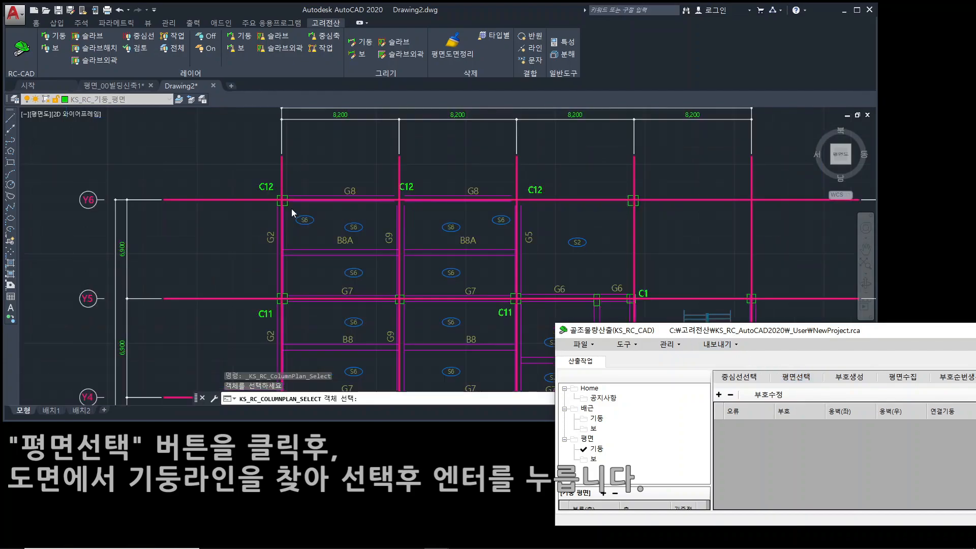
{"action": "left_click", "coordinate": [285, 203]}
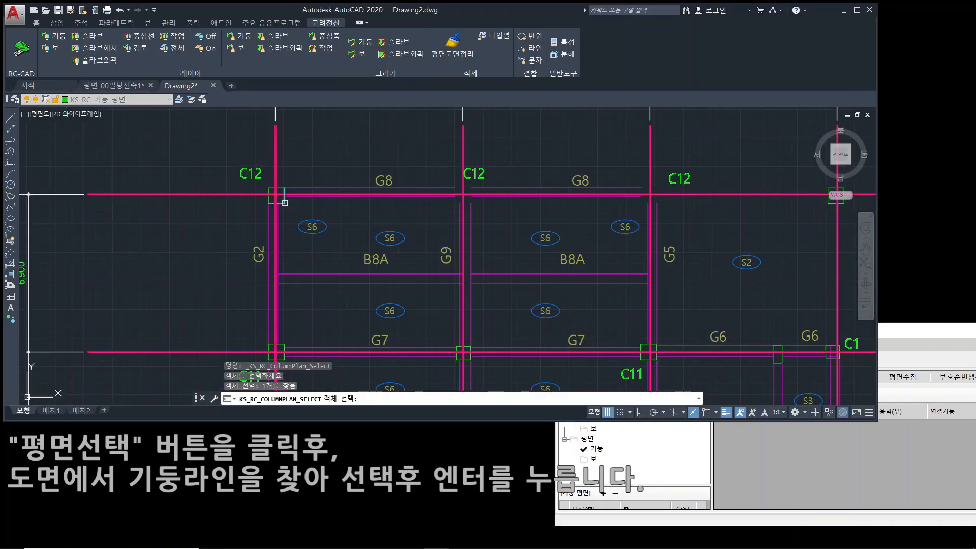
{"action": "key", "text": "Return"}
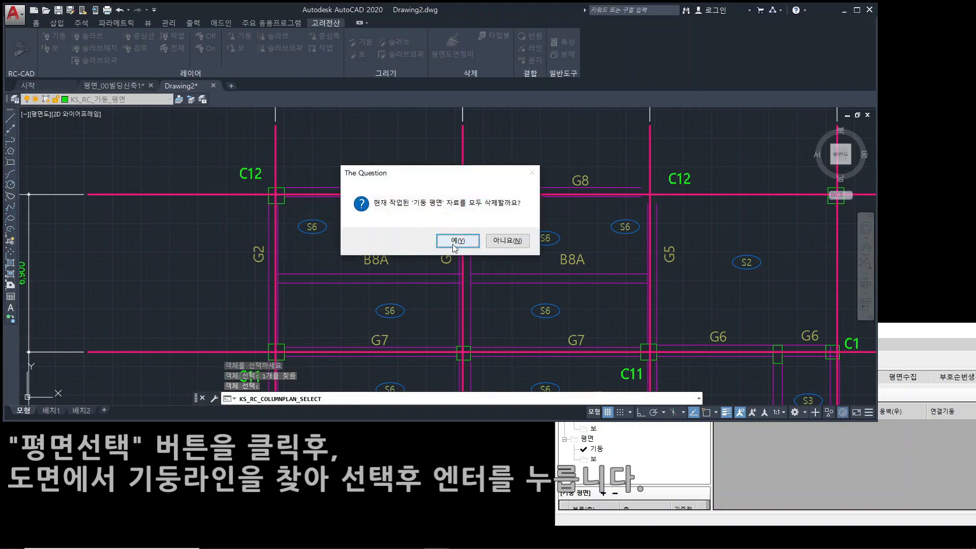
{"action": "left_click", "coordinate": [453, 243]}
- Hide the generated centre lines by switching off the 중심선 layer
{"action": "scroll", "coordinate": [452, 239], "scroll_direction": "down", "scroll_amount": 2}
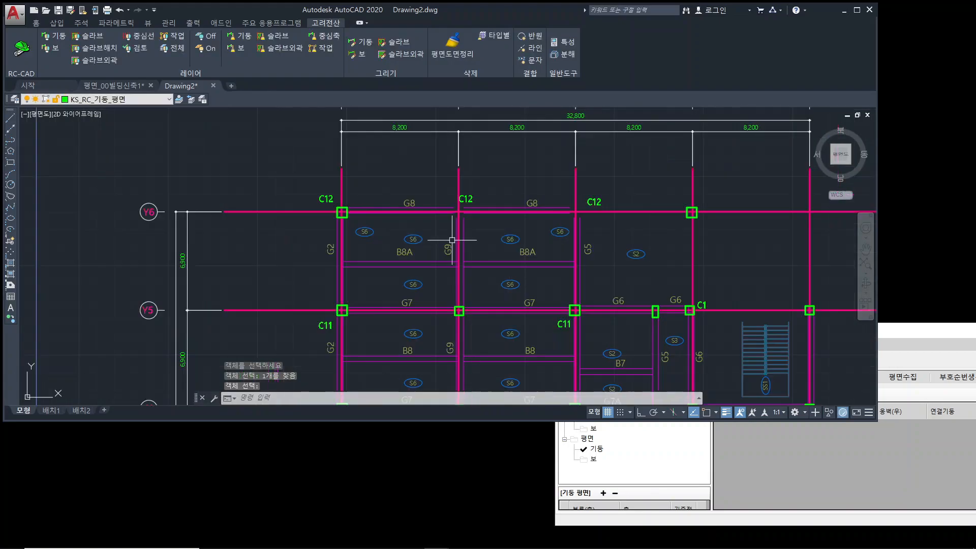
{"action": "scroll", "coordinate": [452, 239], "scroll_direction": "down", "scroll_amount": 2}
{"action": "middle_click_drag", "start_coordinate": [483, 286], "coordinate": [385, 212]}
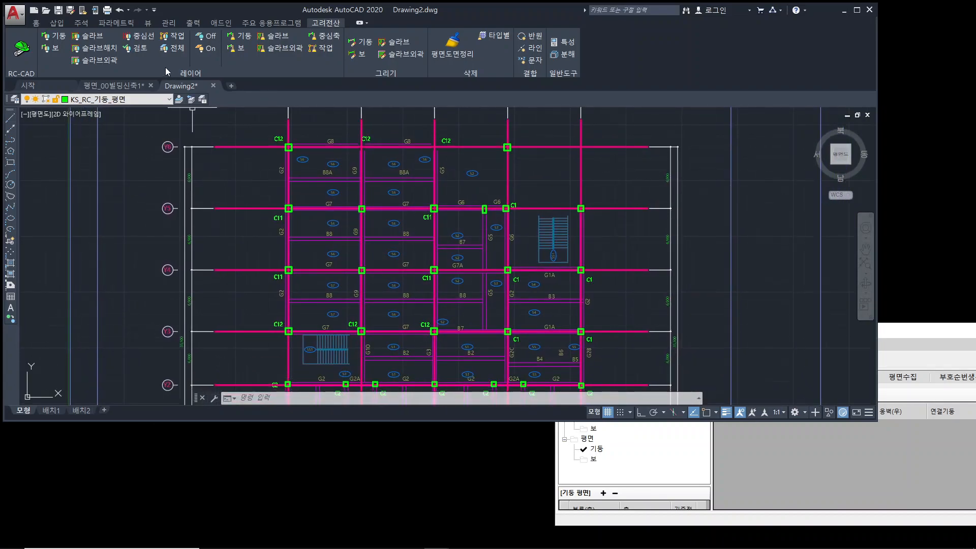
{"action": "left_click", "coordinate": [144, 40]}
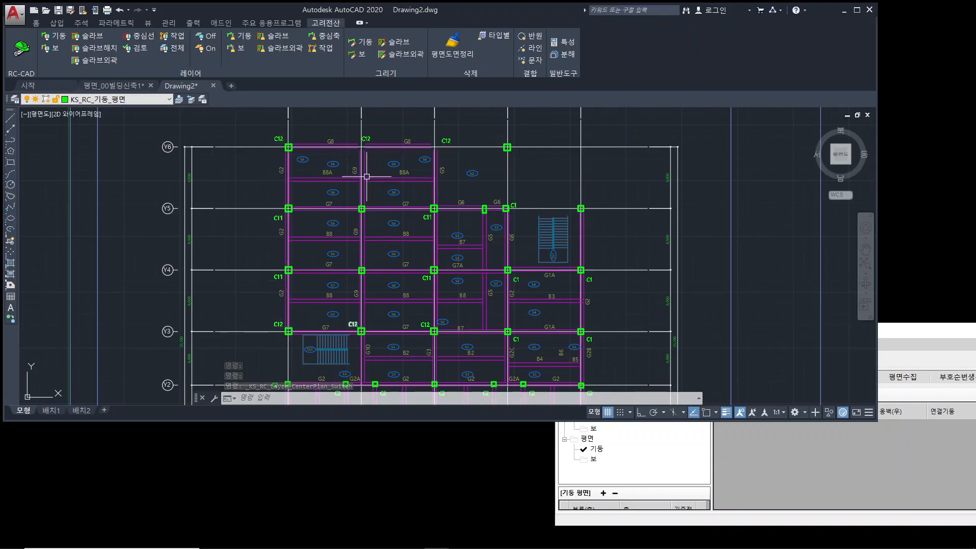
- Draw the missing column outline as a rectangle at grid intersection X2/Y6 with the 그리기 기둥 command
{"action": "middle_click_drag", "start_coordinate": [439, 186], "coordinate": [475, 249]}
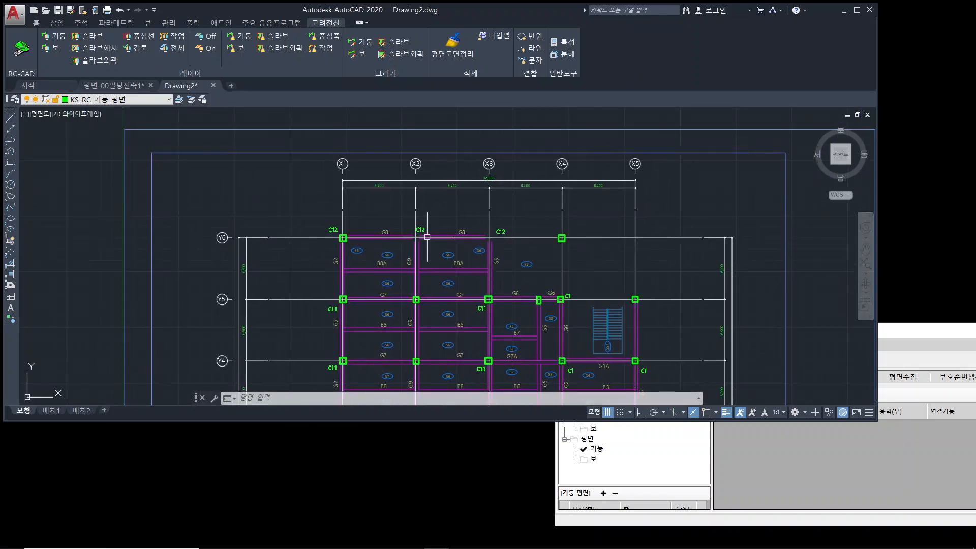
{"action": "scroll", "coordinate": [422, 213], "scroll_direction": "up", "scroll_amount": 2}
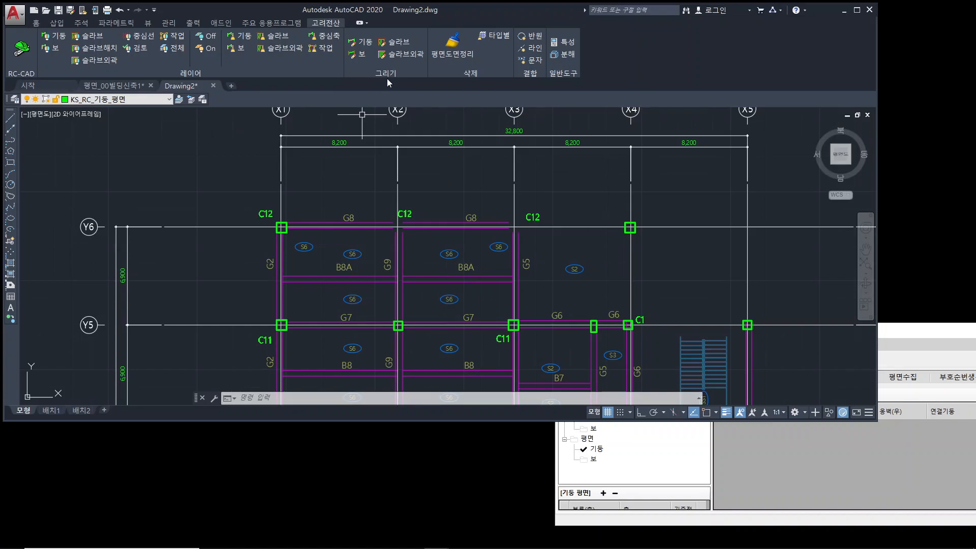
{"action": "left_click", "coordinate": [361, 43]}
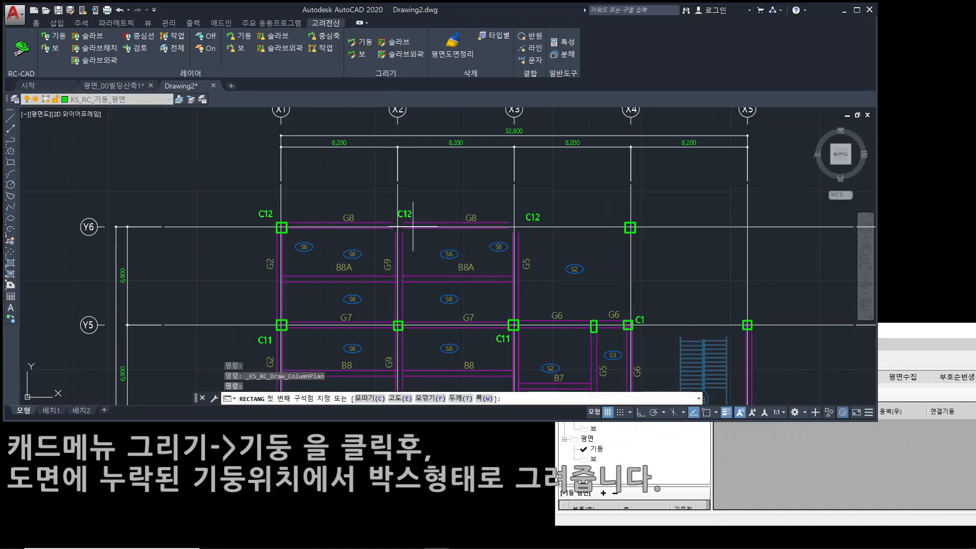
{"action": "scroll", "coordinate": [401, 225], "scroll_direction": "up", "scroll_amount": 2}
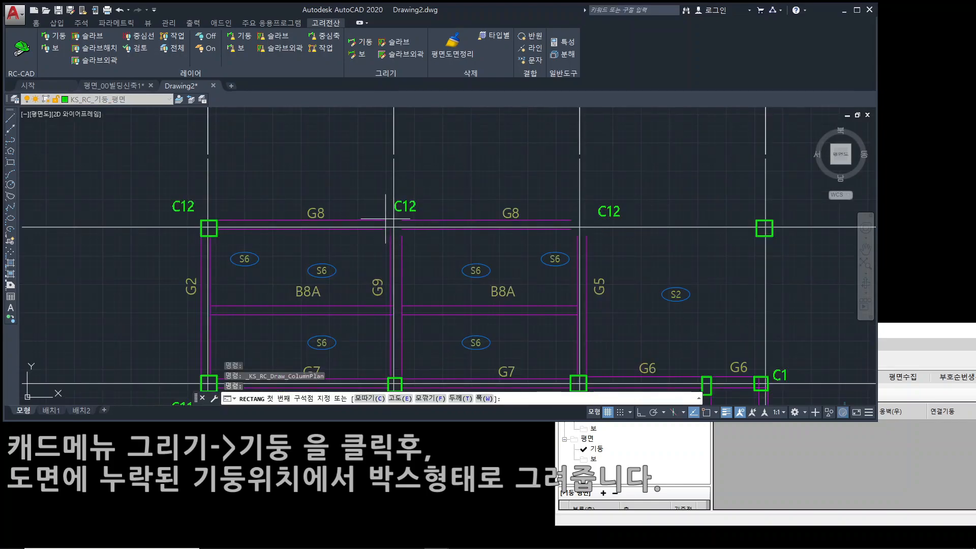
{"action": "left_click", "coordinate": [385, 220]}
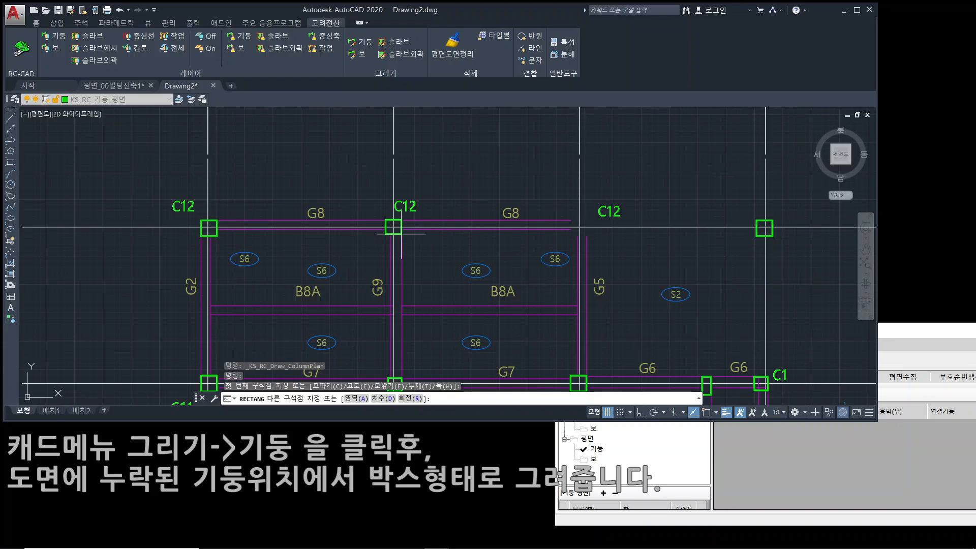
{"action": "left_click", "coordinate": [401, 234]}
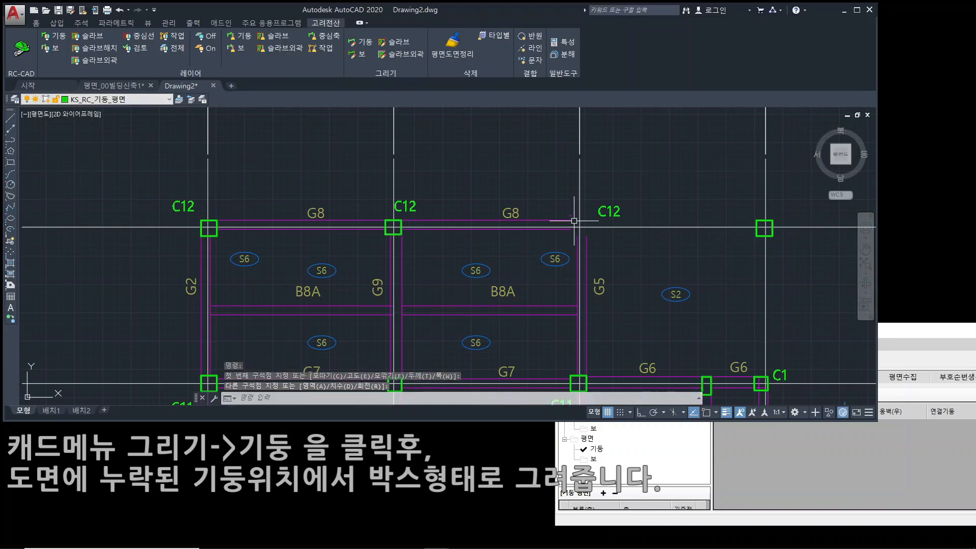
- Repeat the rectangle to draw the missing column outline at grid intersection X3/Y6, and end the command
{"action": "key", "text": "Return"}
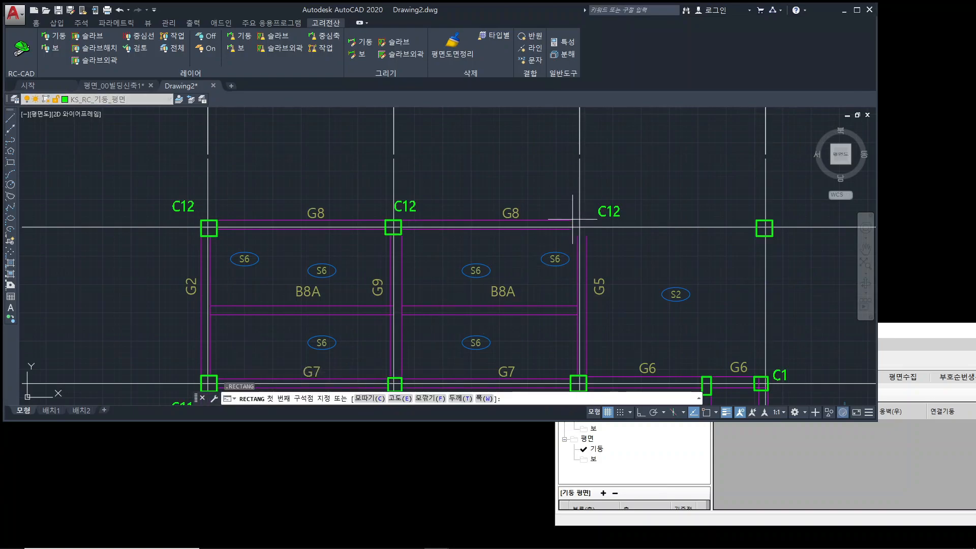
{"action": "left_click", "coordinate": [573, 219]}
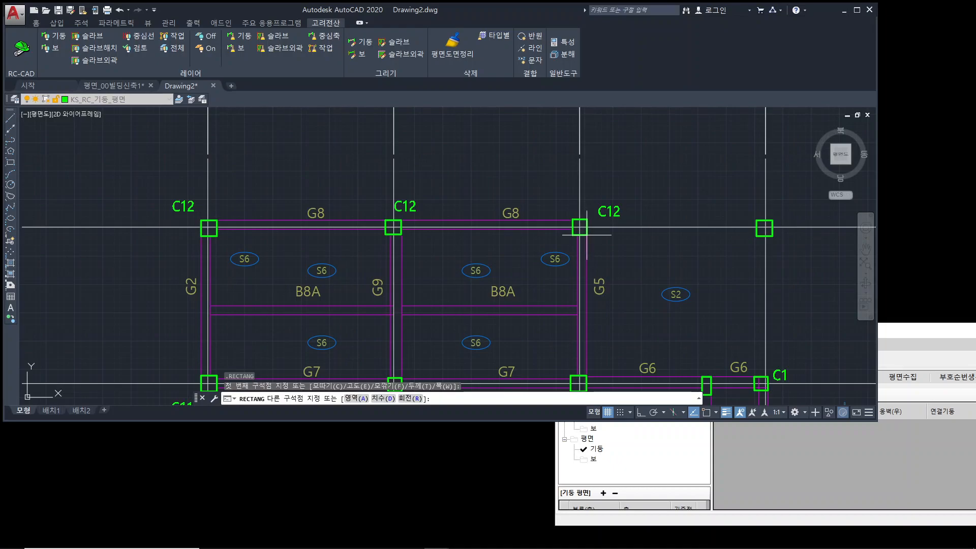
{"action": "left_click", "coordinate": [586, 235]}
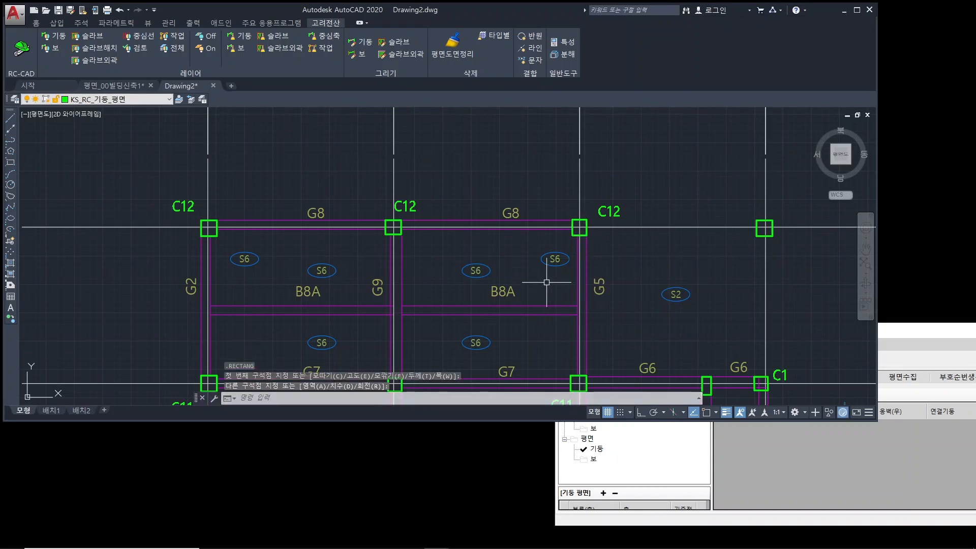
{"action": "key", "text": "Return"}
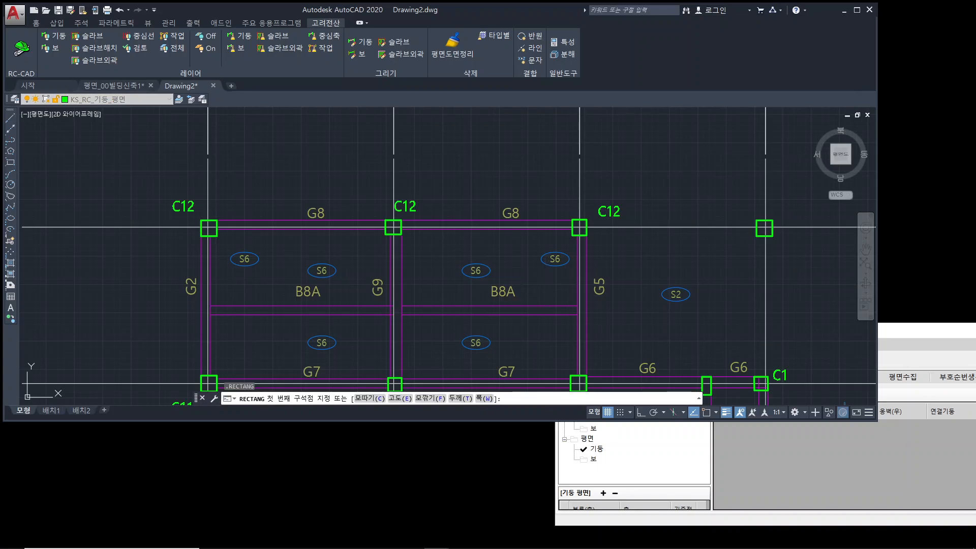
{"action": "key", "text": "Escape"}
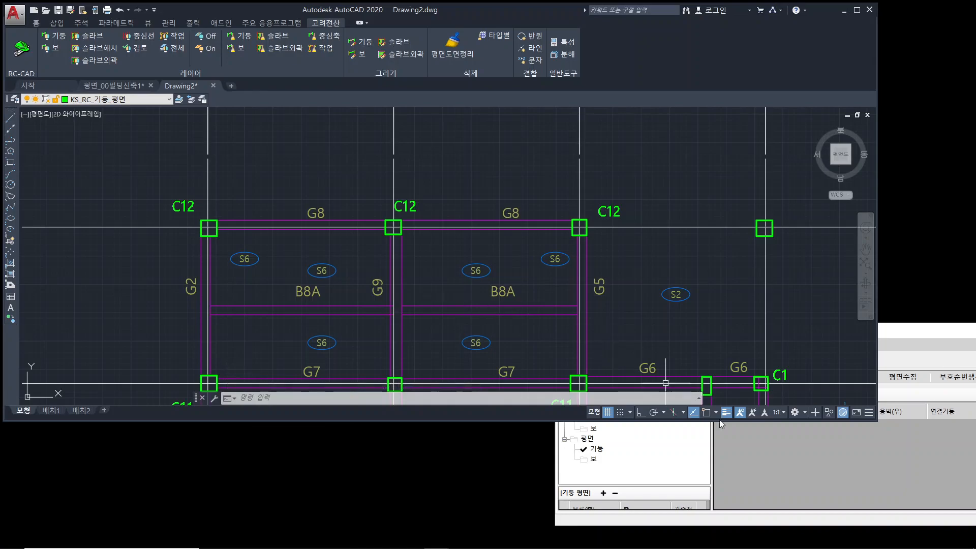
- Run 부호생성 with text colour 0,255,0 and text size 350 to generate the column marks, and check them on the plan
{"action": "left_click", "coordinate": [799, 474]}
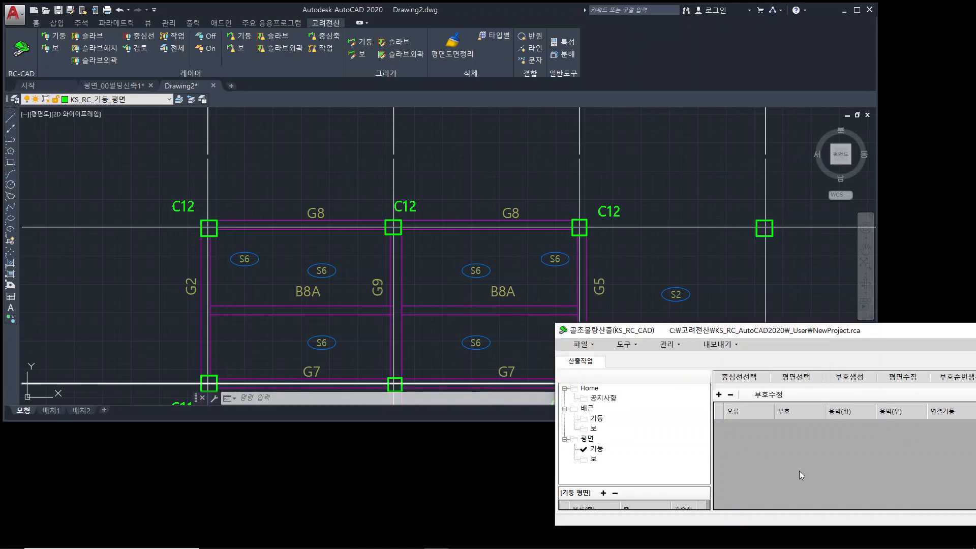
{"action": "left_click", "coordinate": [852, 378]}
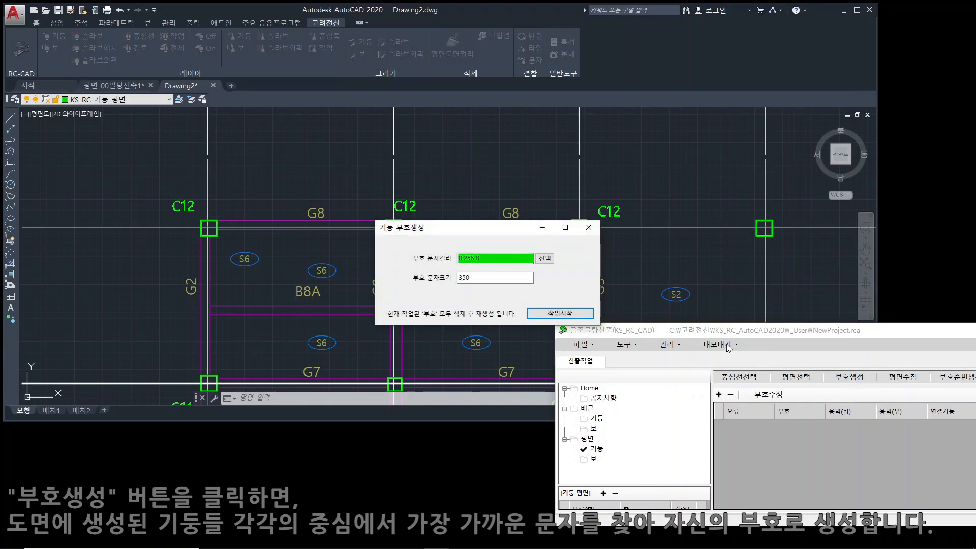
{"action": "left_click", "coordinate": [583, 313]}
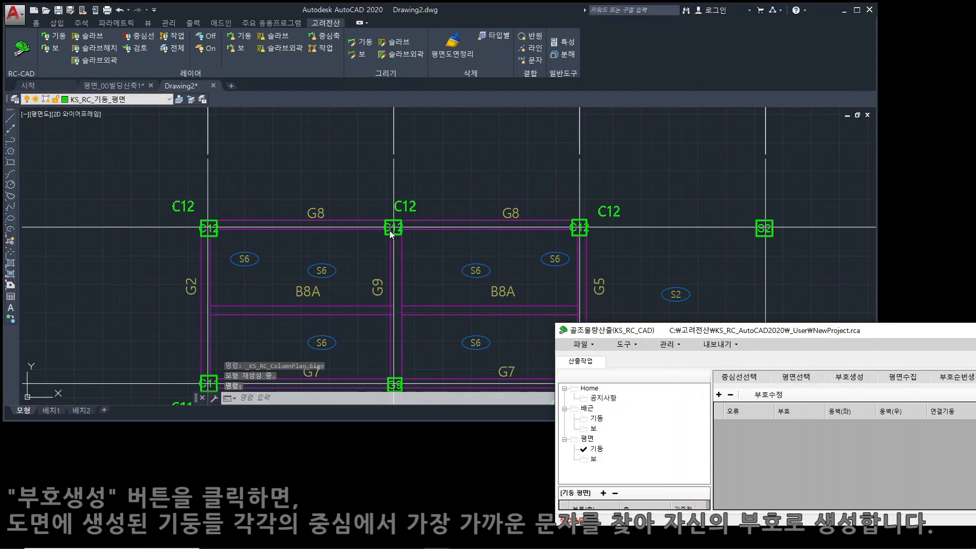
{"action": "scroll", "coordinate": [391, 232], "scroll_direction": "up", "scroll_amount": 2}
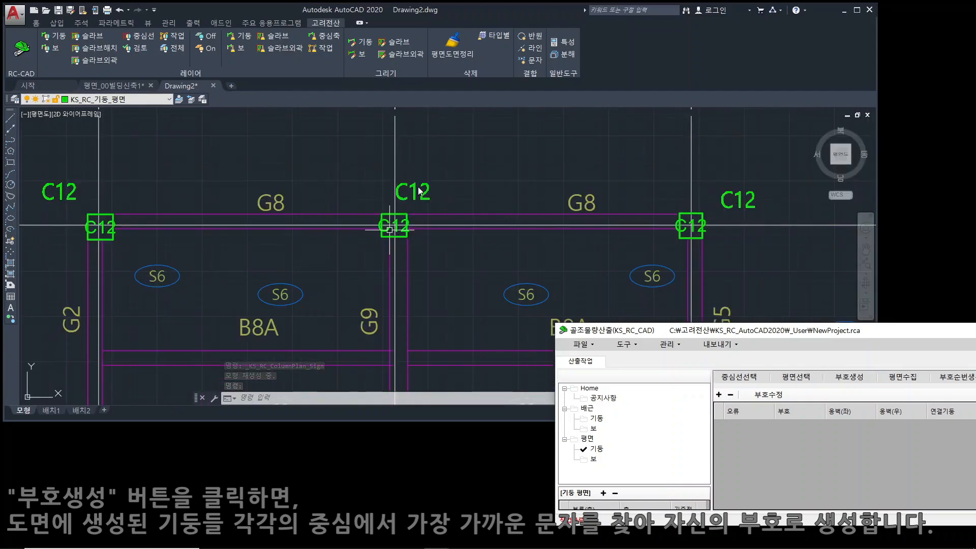
{"action": "scroll", "coordinate": [422, 282], "scroll_direction": "down", "scroll_amount": 4}
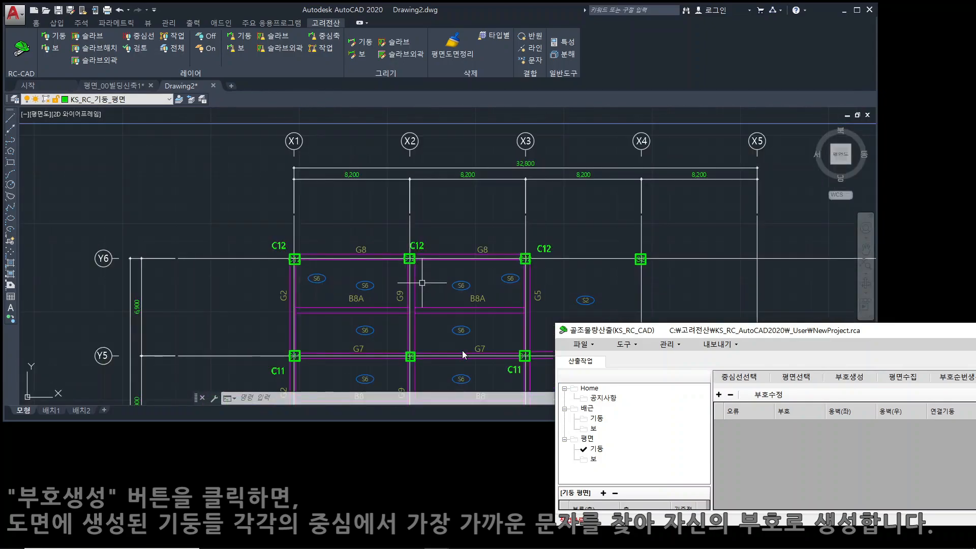
{"action": "scroll", "coordinate": [381, 228], "scroll_direction": "up", "scroll_amount": 4}
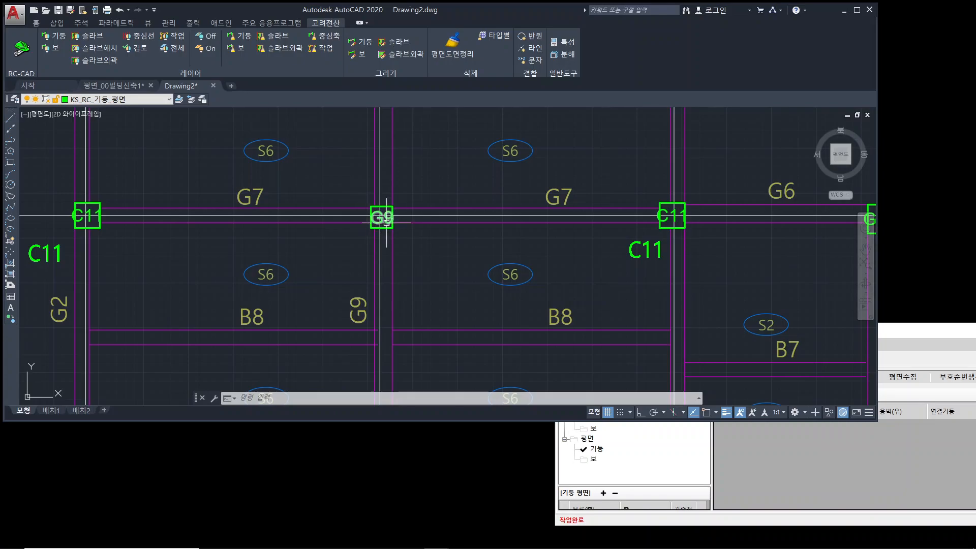
{"action": "scroll", "coordinate": [384, 219], "scroll_direction": "down", "scroll_amount": 2}
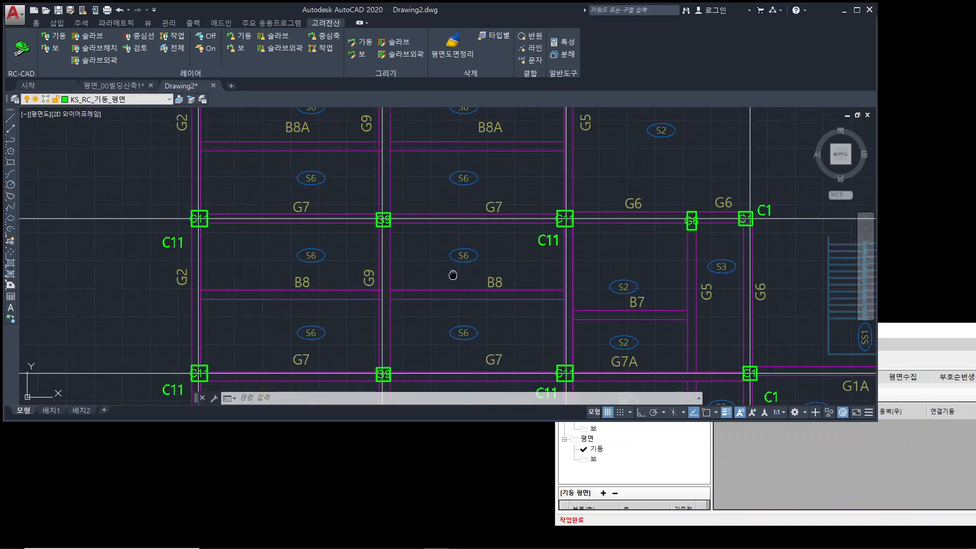
{"action": "scroll", "coordinate": [451, 275], "scroll_direction": "down", "scroll_amount": 3}
- Collect the column data from the drawing with 평면수집 and enlarge the RC-CAD window to show more of the list
{"action": "left_click", "coordinate": [703, 501]}
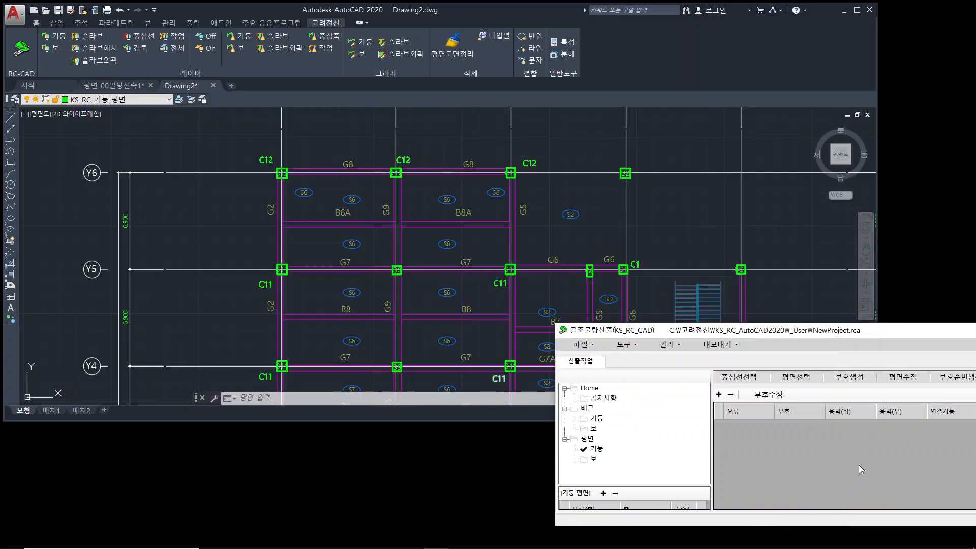
{"action": "left_click", "coordinate": [903, 379]}
{"action": "left_click", "coordinate": [893, 453]}
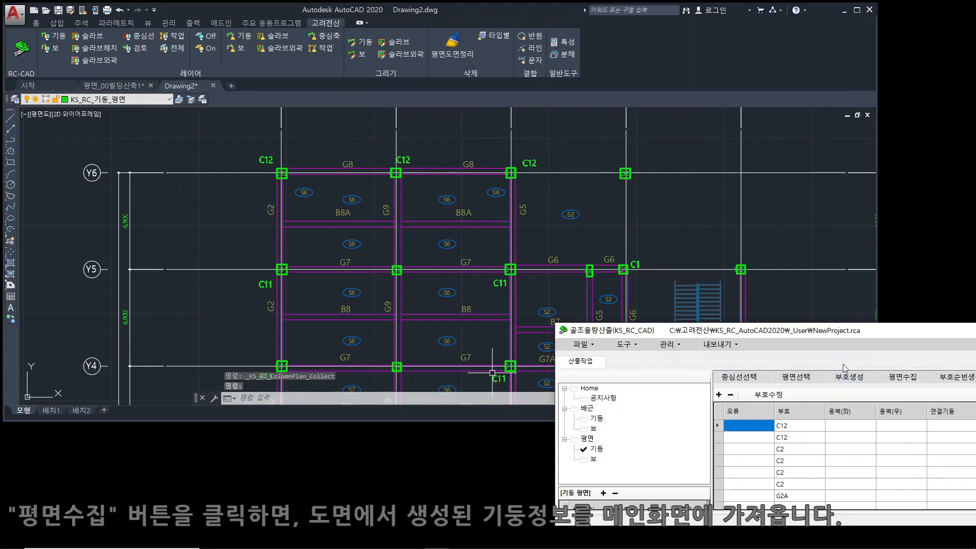
{"action": "left_click_drag", "start_coordinate": [810, 333], "coordinate": [829, 159]}
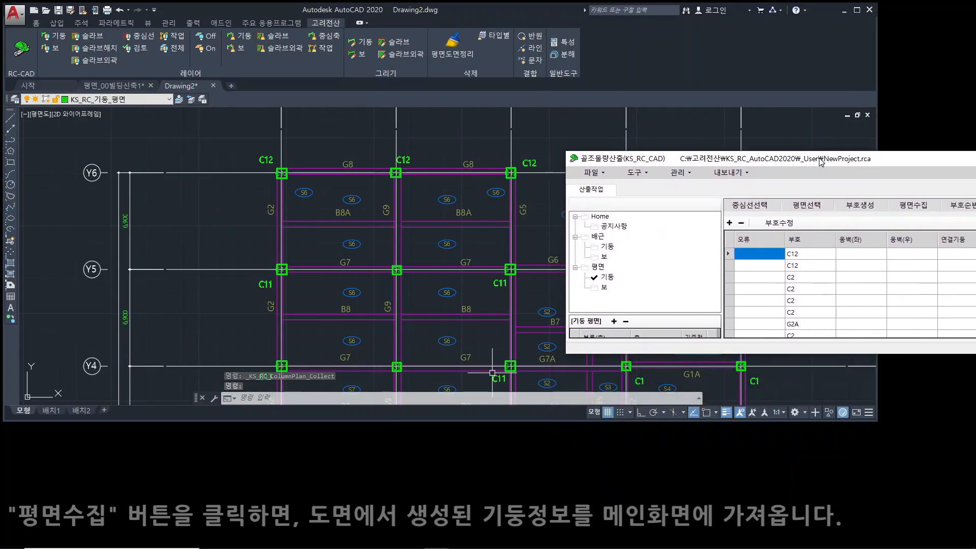
{"action": "left_click_drag", "start_coordinate": [868, 353], "coordinate": [869, 506]}
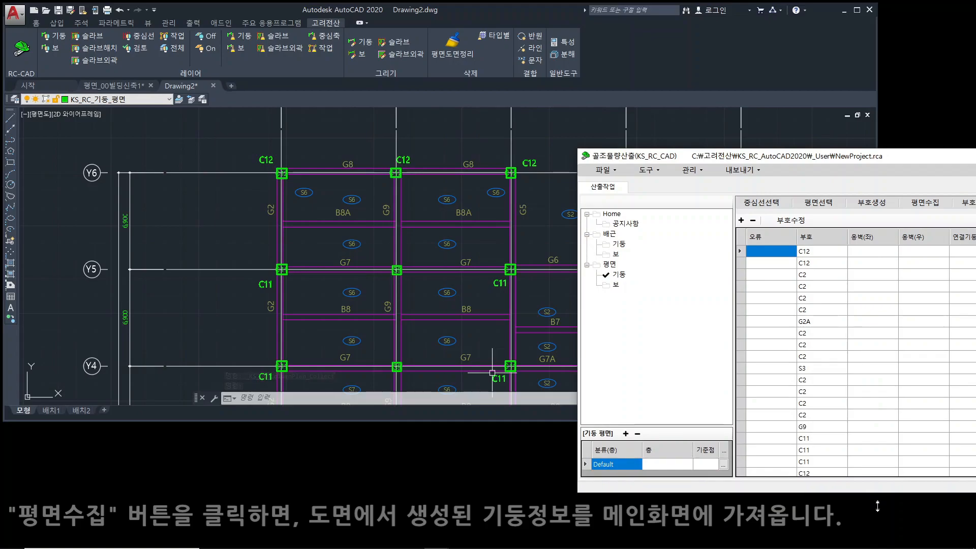
- Locate the column marked G9 in the drawing from its row in the collected list and inspect the surrounding plan
{"action": "left_click", "coordinate": [812, 323]}
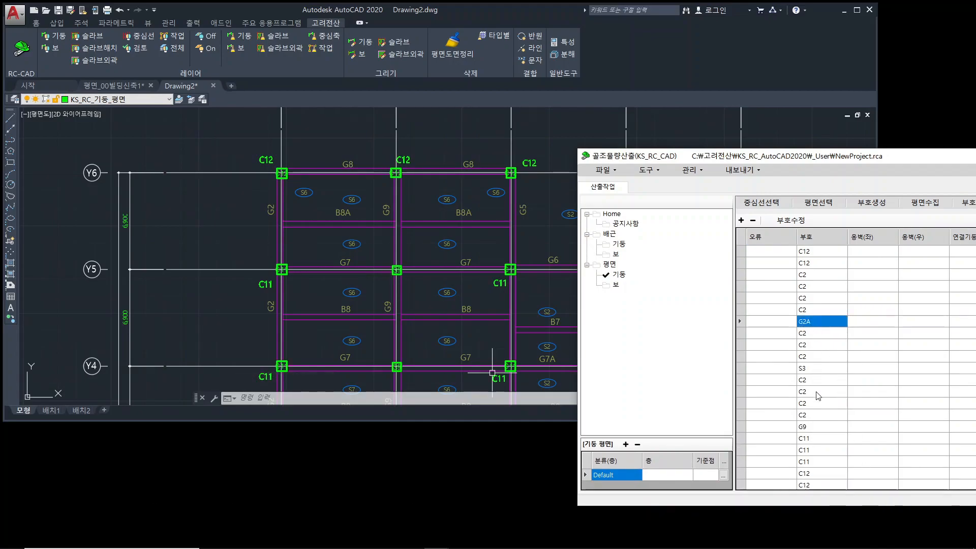
{"action": "left_click", "coordinate": [814, 428]}
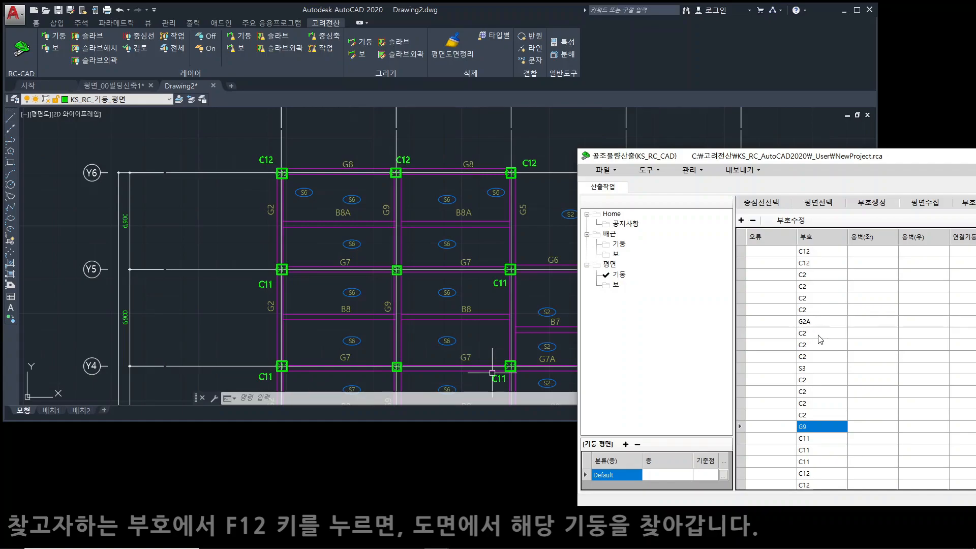
{"action": "left_click", "coordinate": [817, 426]}
{"action": "key", "text": "F12"}
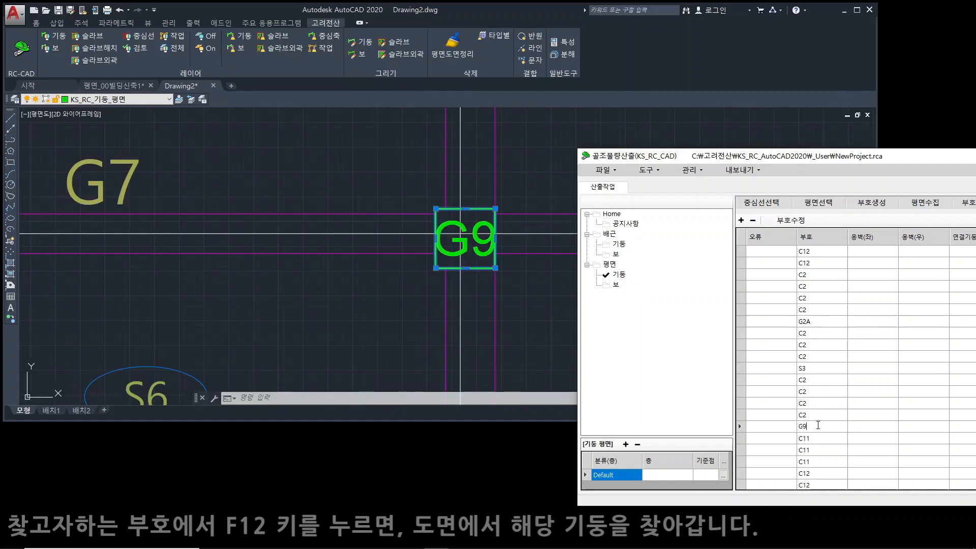
{"action": "scroll", "coordinate": [503, 232], "scroll_direction": "down", "scroll_amount": 4}
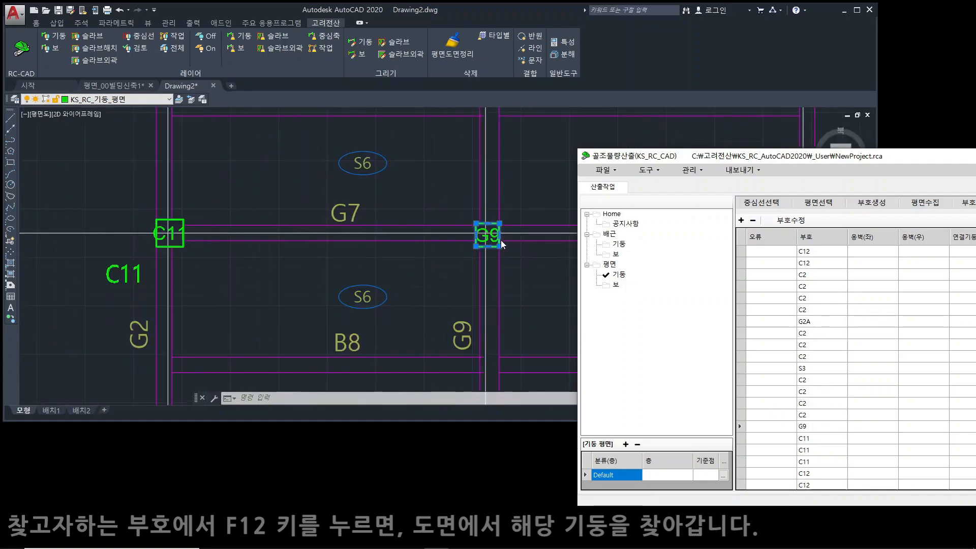
{"action": "left_click", "coordinate": [515, 246]}
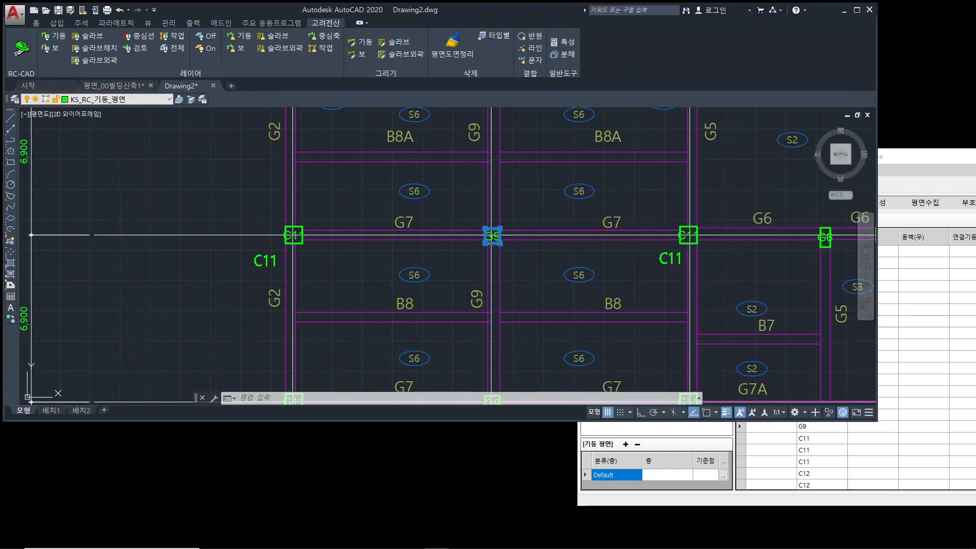
{"action": "mouse_move", "coordinate": [510, 257]}
{"action": "middle_mouse_down"}
{"action": "mouse_move", "coordinate": [412, 279]}
{"action": "mouse_move", "coordinate": [368, 304]}
{"action": "middle_mouse_up"}
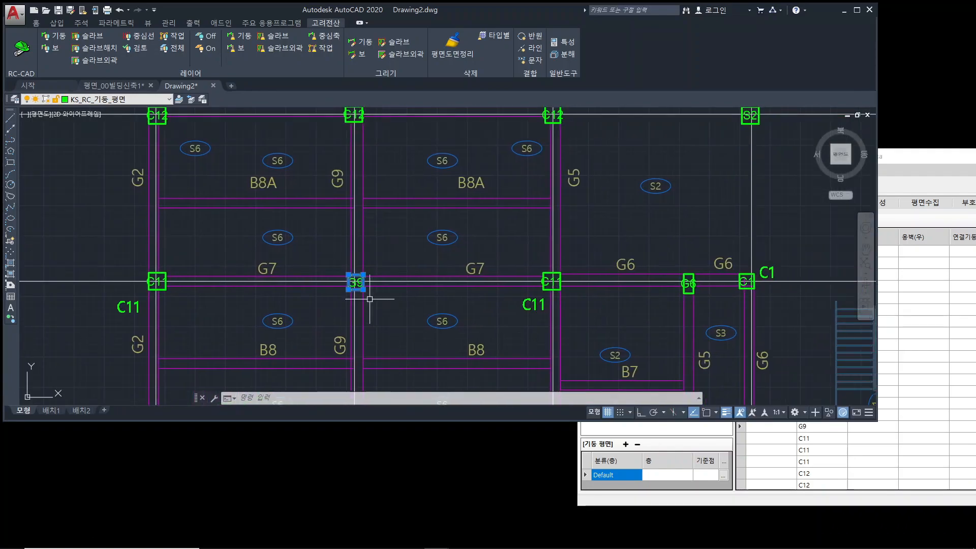
- Change the mark of the located G9 column to C11 in the collected column list
{"action": "left_click", "coordinate": [823, 426]}
{"action": "double_click", "coordinate": [823, 427]}
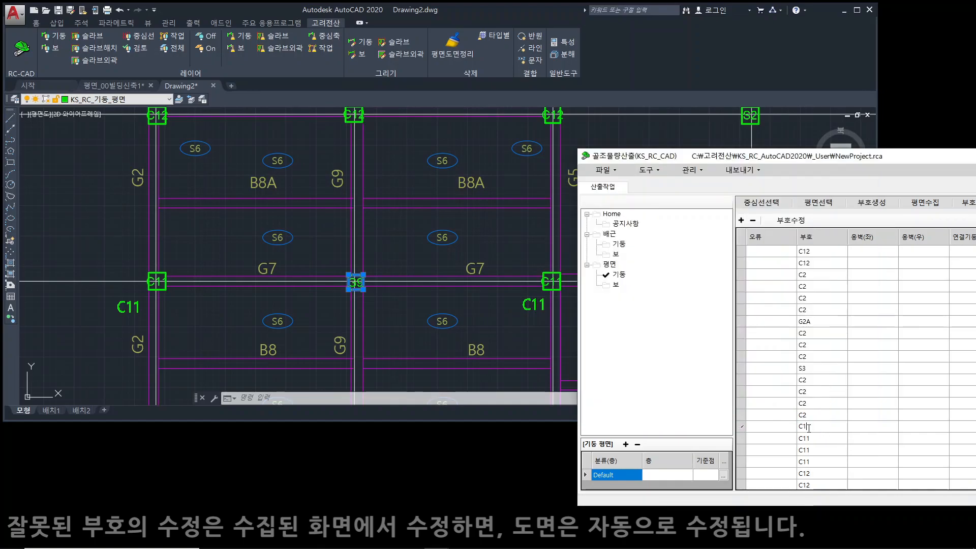
{"action": "key", "text": "Return"}
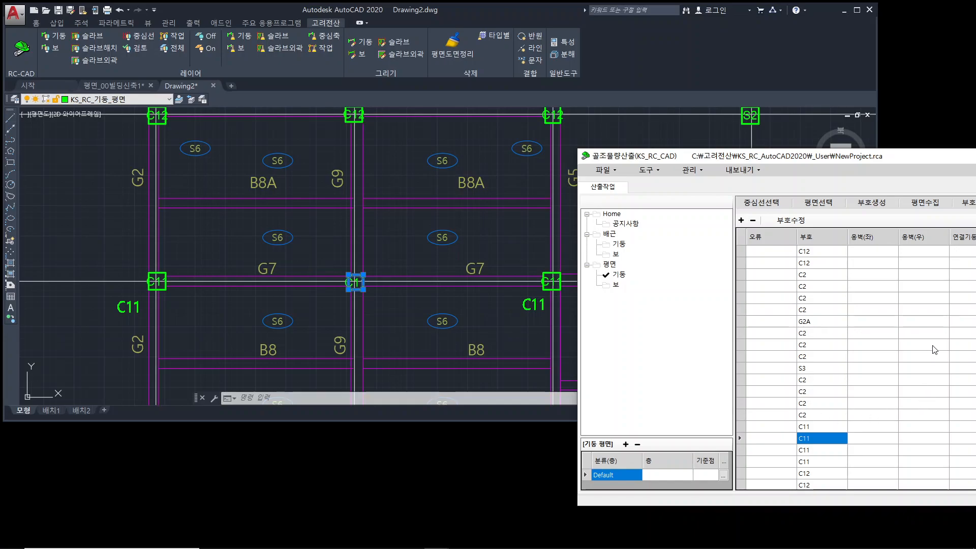
- Generate sequence numbers for the column marks with 부호순번생성, and check the numbered marks on the plan
{"action": "mouse_move", "coordinate": [920, 159]}
{"action": "left_mouse_down"}
{"action": "mouse_move", "coordinate": [831, 212]}
{"action": "mouse_move", "coordinate": [830, 230]}
{"action": "left_mouse_up"}
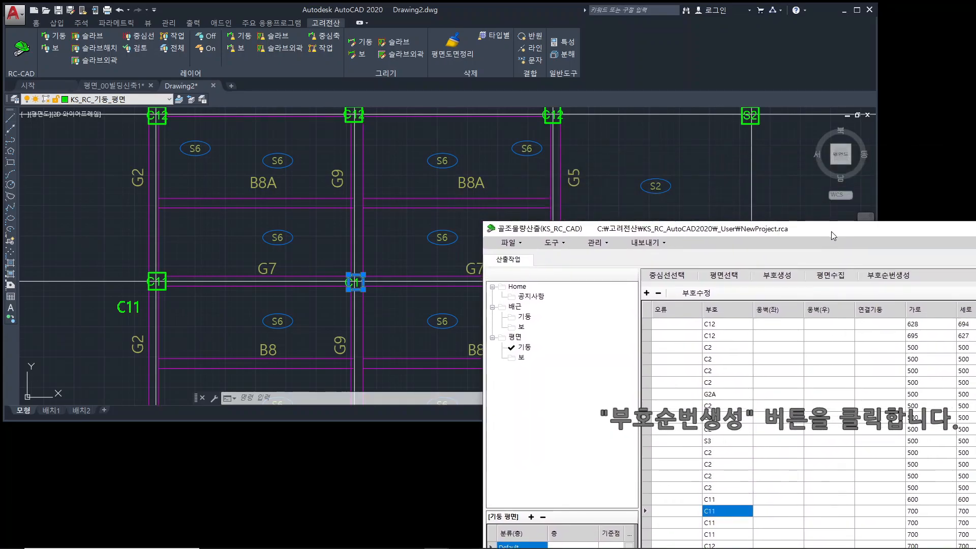
{"action": "left_click", "coordinate": [893, 275]}
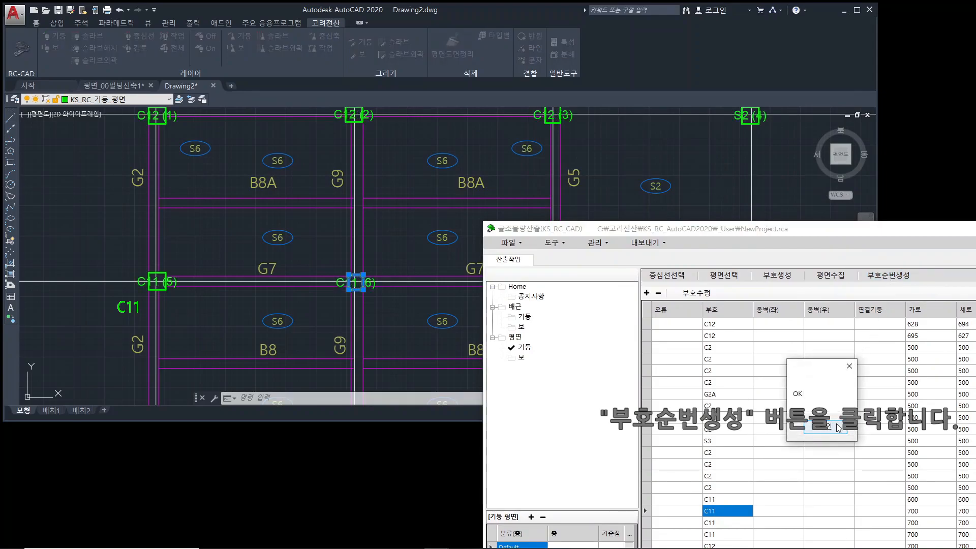
{"action": "left_click", "coordinate": [837, 426]}
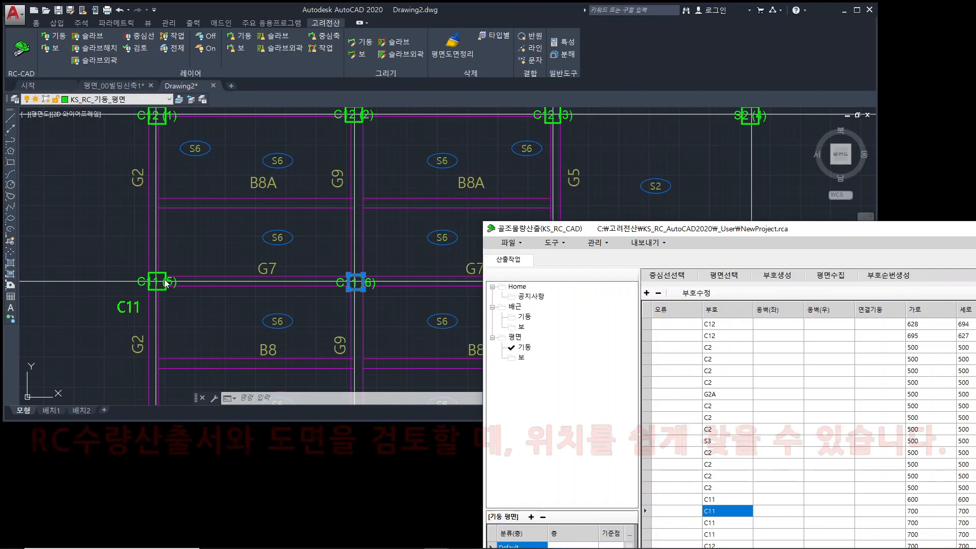
{"action": "scroll", "coordinate": [167, 281], "scroll_direction": "up", "scroll_amount": 5}
{"action": "scroll", "coordinate": [188, 284], "scroll_direction": "down", "scroll_amount": 6}
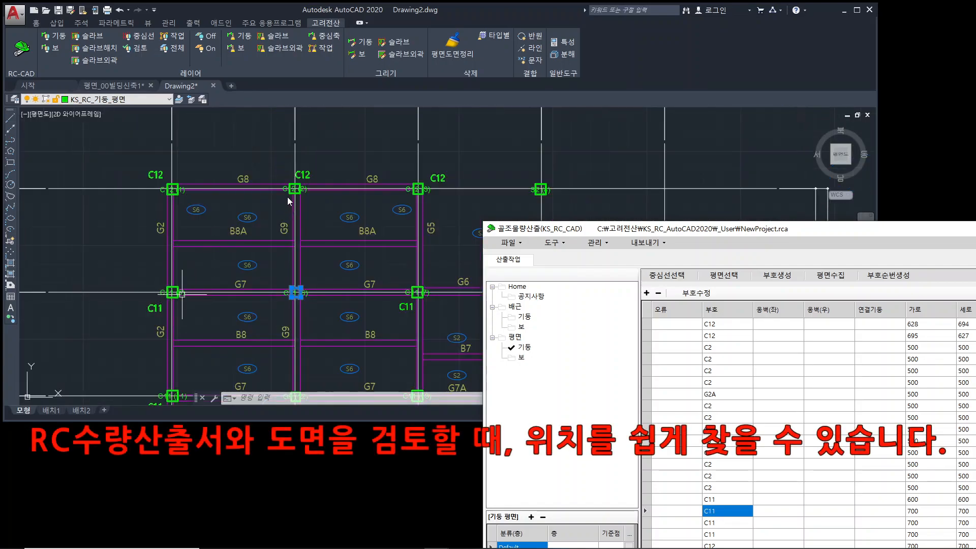
{"action": "scroll", "coordinate": [181, 188], "scroll_direction": "up", "scroll_amount": 4}
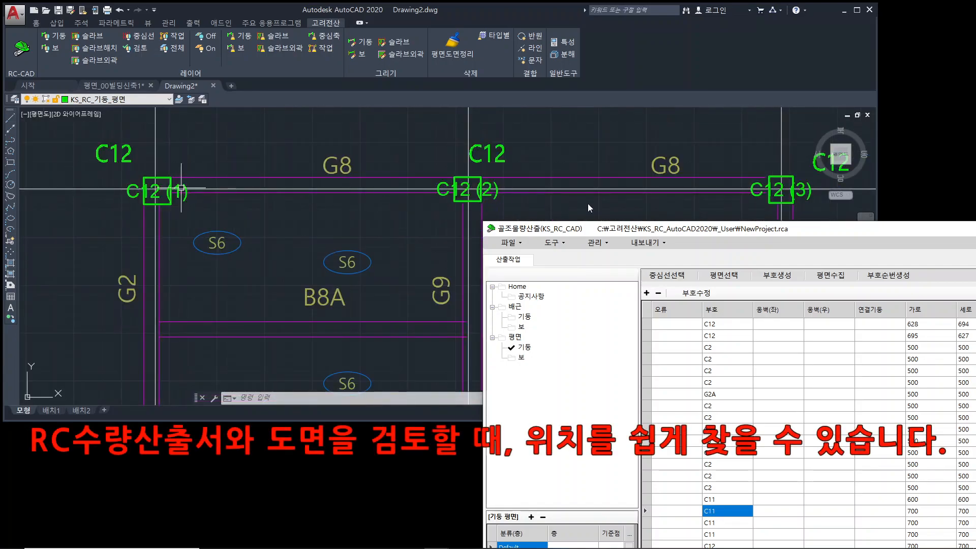
- Reposition the RC-CAD window and switch the quantity work from the column plan to the beam (보) plan
{"action": "left_click_drag", "start_coordinate": [829, 230], "coordinate": [570, 171]}
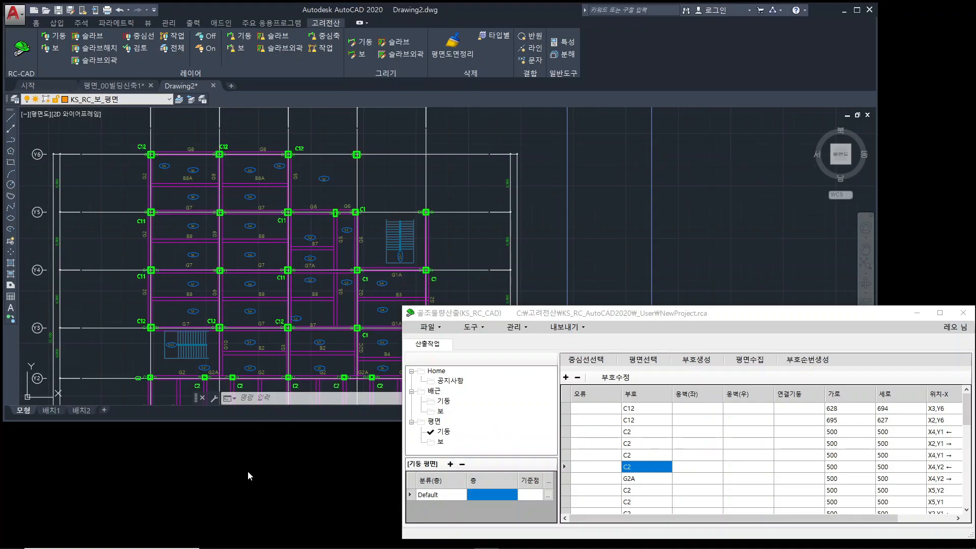
{"action": "left_click", "coordinate": [440, 442]}
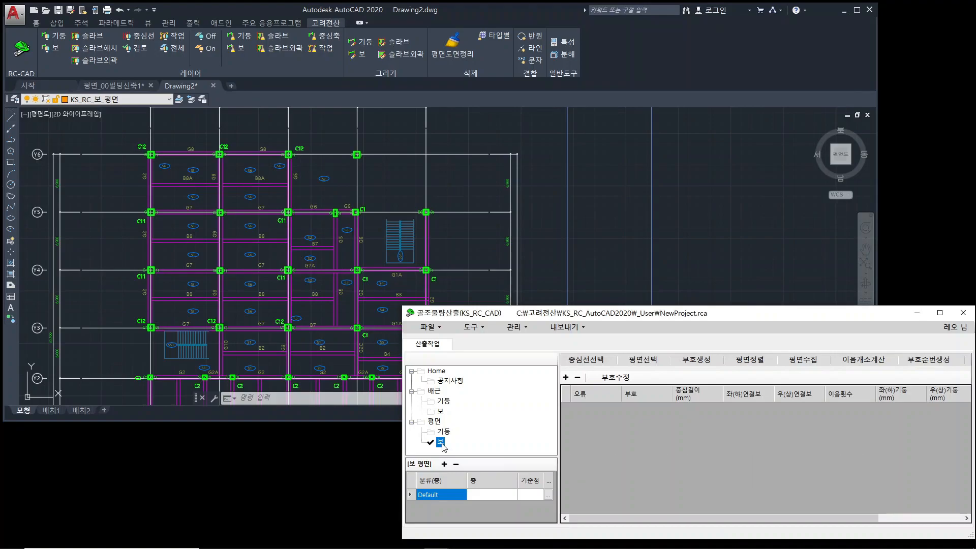
{"action": "left_click", "coordinate": [597, 364]}
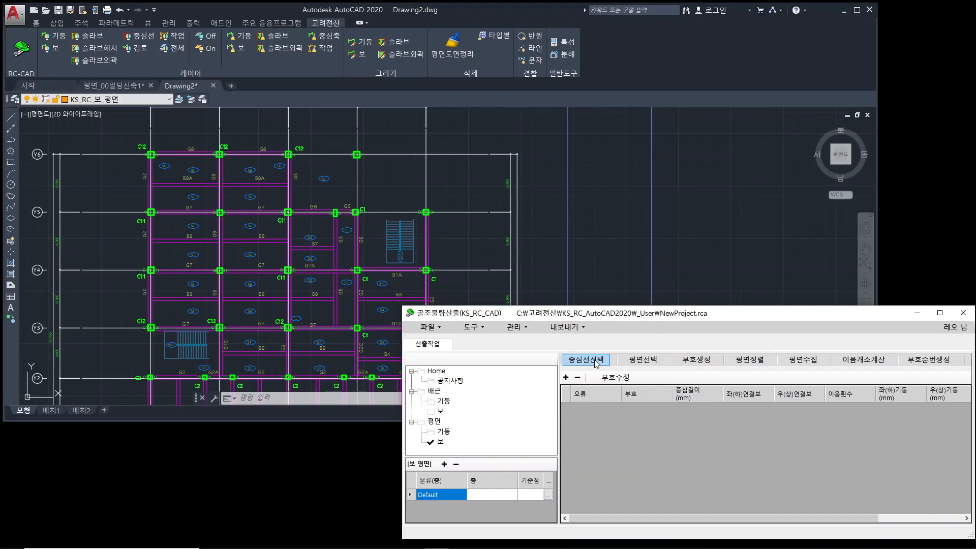
- Extract the plan's beams with 평면선택 from a picked B8 beam line, agreeing to delete the existing beam plan data
{"action": "left_click", "coordinate": [644, 359]}
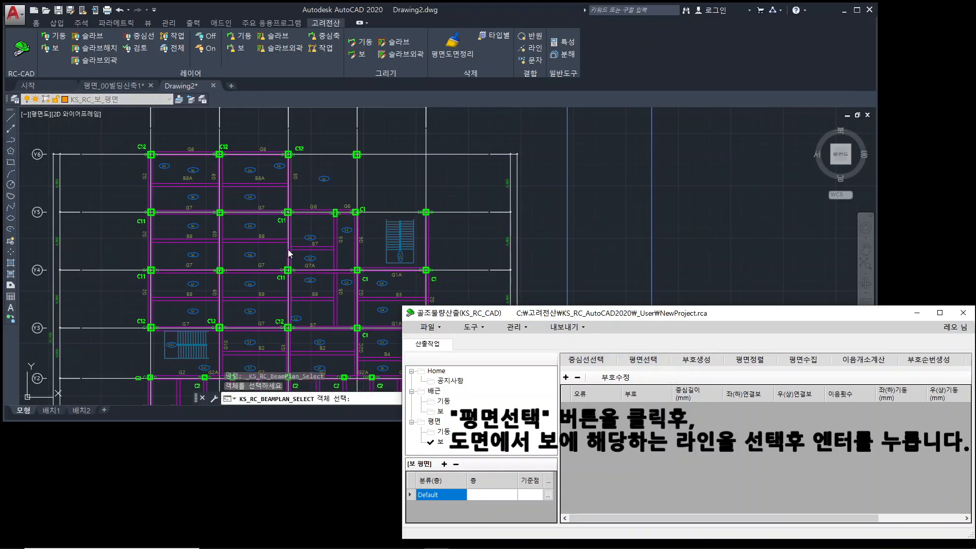
{"action": "left_click", "coordinate": [273, 242]}
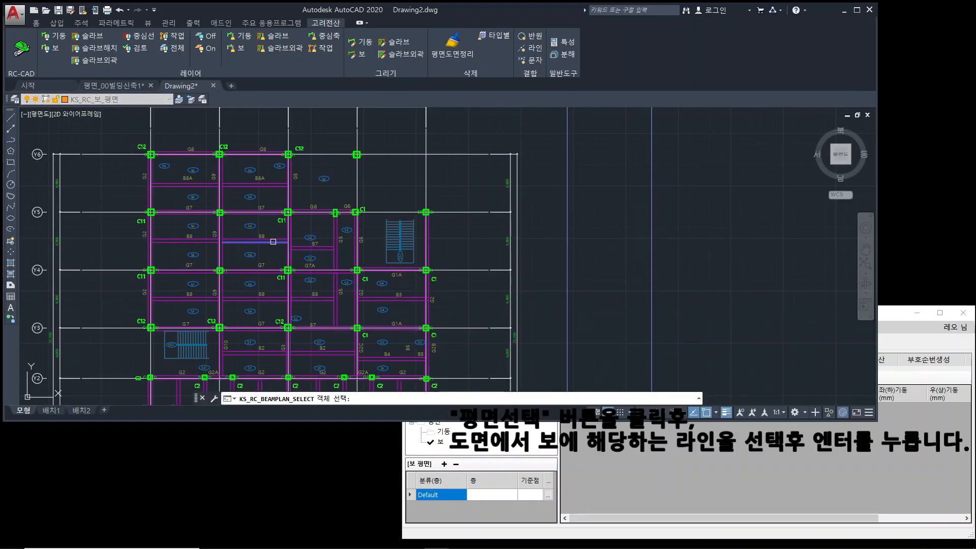
{"action": "key", "text": "Return"}
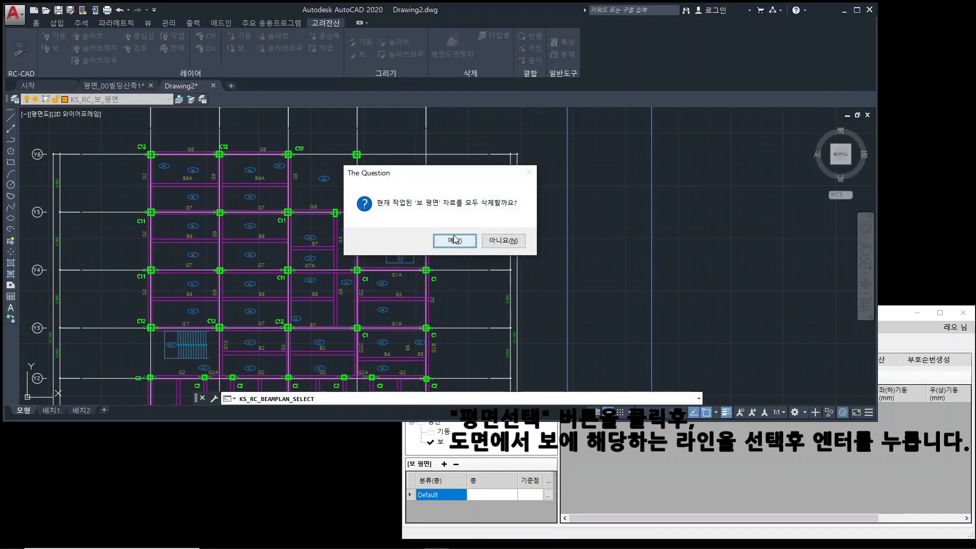
{"action": "left_click", "coordinate": [454, 236]}
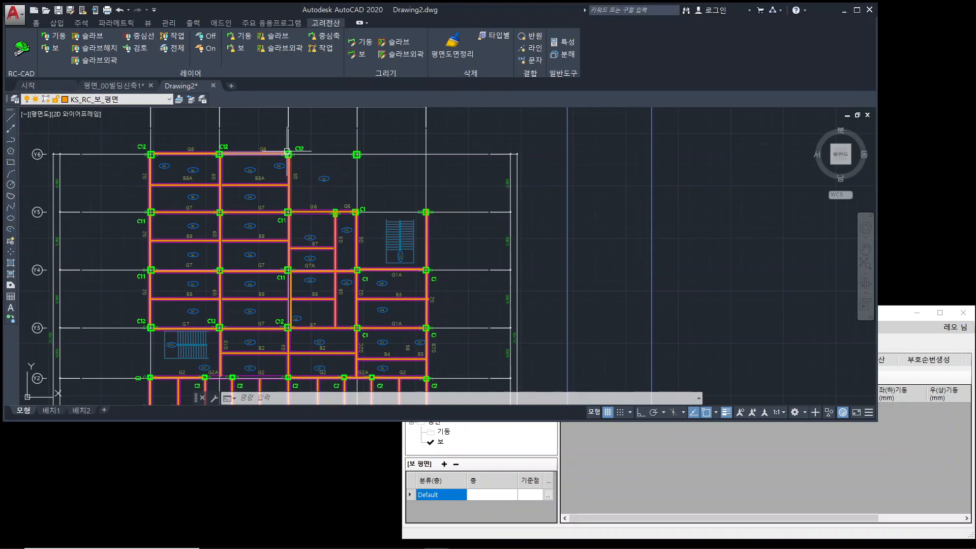
- Draw the missing beam along grid line Y6 from column C12 (3) to column S2 (4) with the 보 drawing command
{"action": "scroll", "coordinate": [345, 146], "scroll_direction": "up", "scroll_amount": 2}
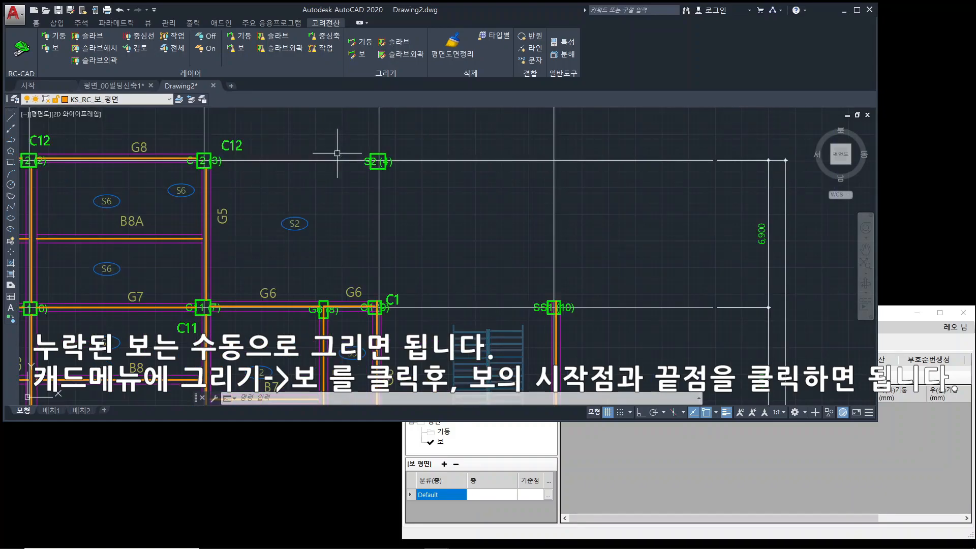
{"action": "scroll", "coordinate": [267, 175], "scroll_direction": "up", "scroll_amount": 2}
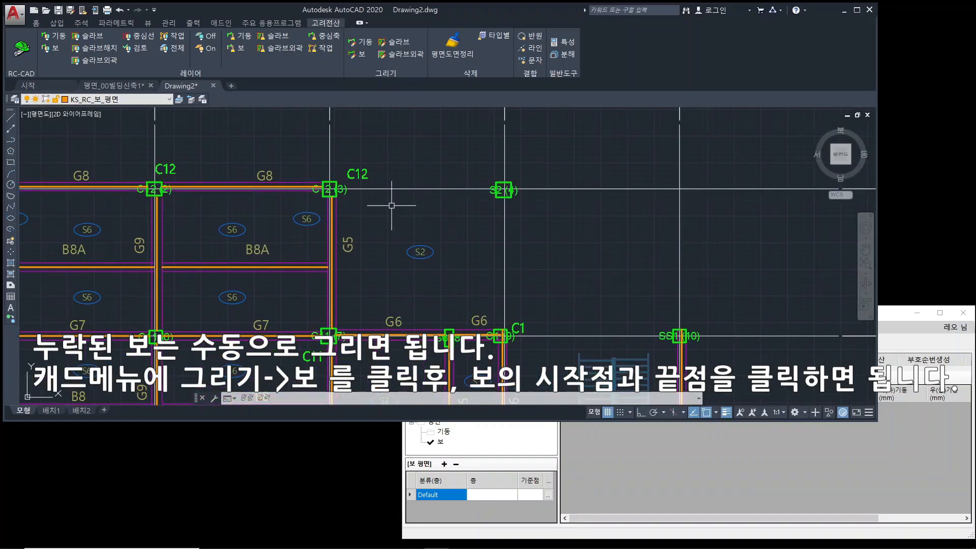
{"action": "scroll", "coordinate": [391, 205], "scroll_direction": "up", "scroll_amount": 2}
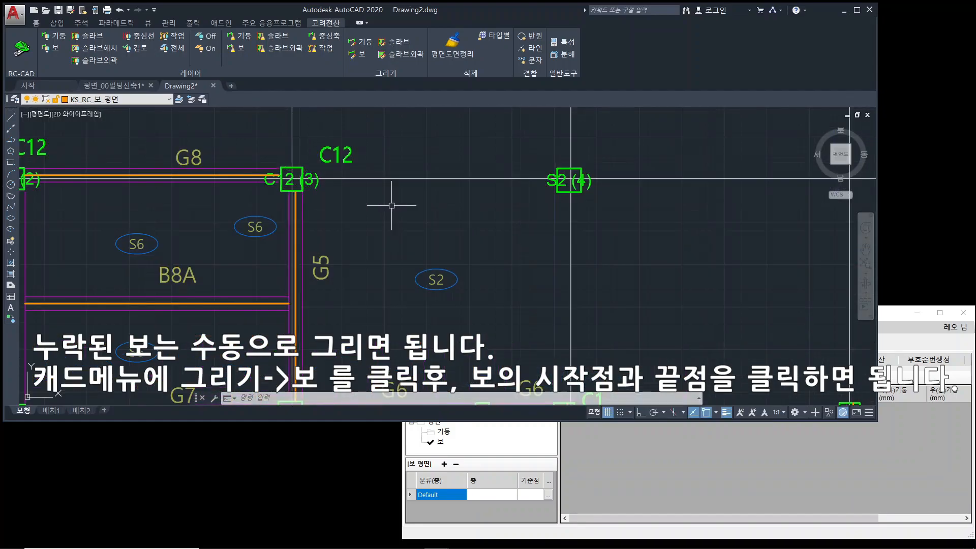
{"action": "left_click", "coordinate": [362, 54]}
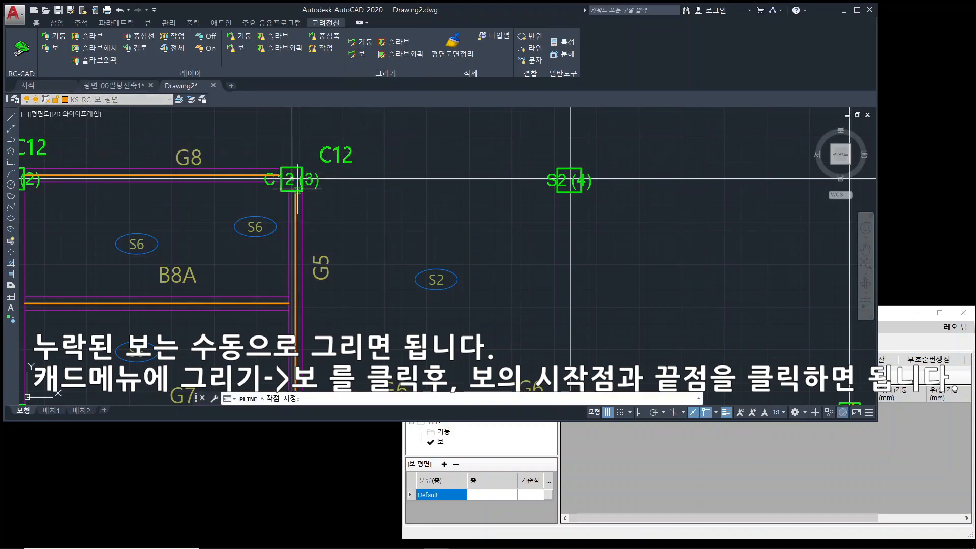
{"action": "scroll", "coordinate": [291, 179], "scroll_direction": "up", "scroll_amount": 2}
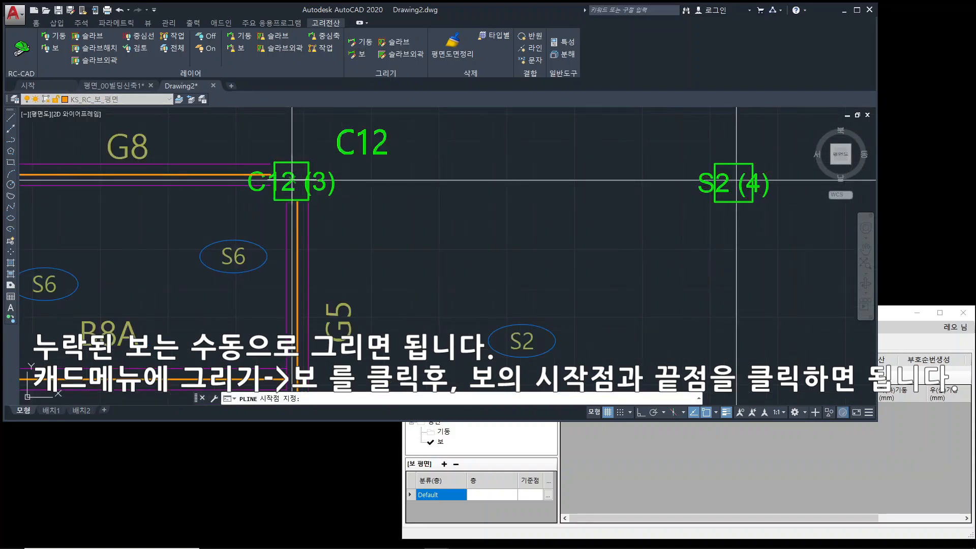
{"action": "left_click", "coordinate": [291, 179]}
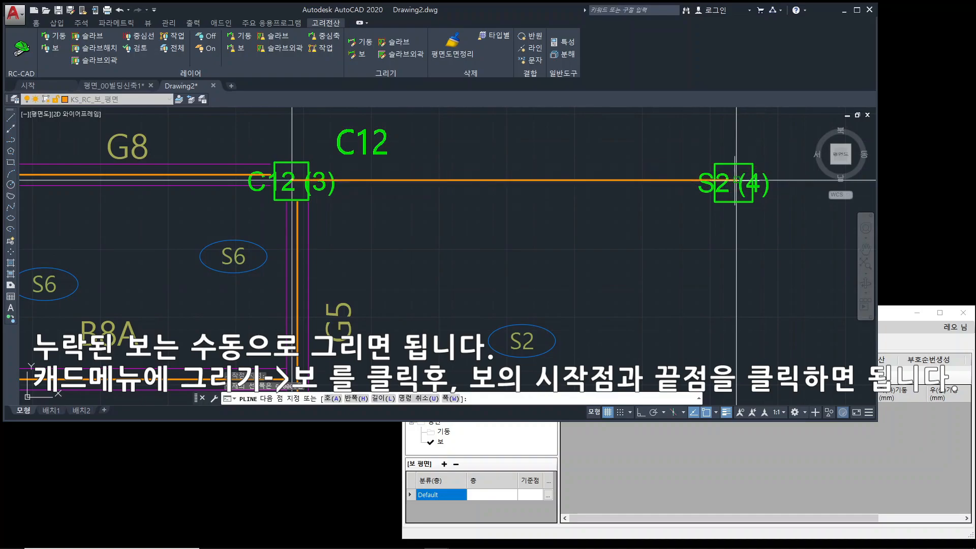
{"action": "left_click", "coordinate": [735, 179]}
- Continue the beam line from column S2 (4) down to the grid intersection at column C1 (9) and finish it
{"action": "middle_click_drag", "start_coordinate": [751, 327], "coordinate": [716, 185]}
{"action": "scroll", "coordinate": [697, 272], "scroll_direction": "down", "scroll_amount": 2}
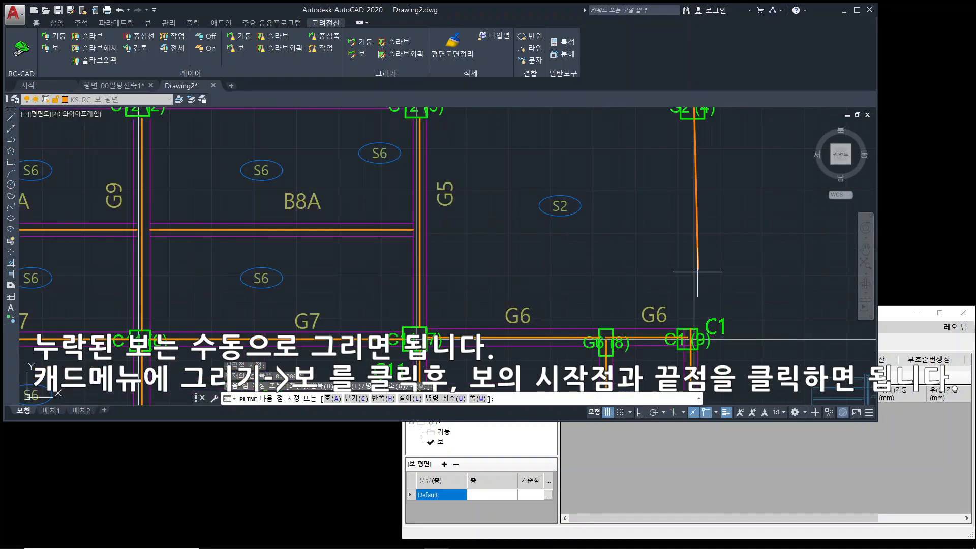
{"action": "scroll", "coordinate": [692, 330], "scroll_direction": "up", "scroll_amount": 4}
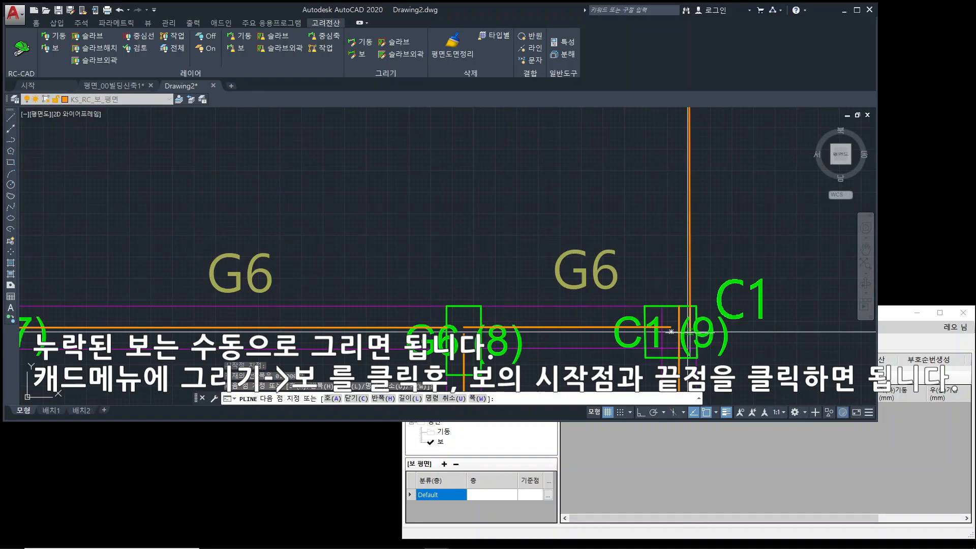
{"action": "left_click", "coordinate": [688, 332]}
{"action": "key", "text": "Return"}
{"action": "scroll", "coordinate": [688, 332], "scroll_direction": "down", "scroll_amount": 4}
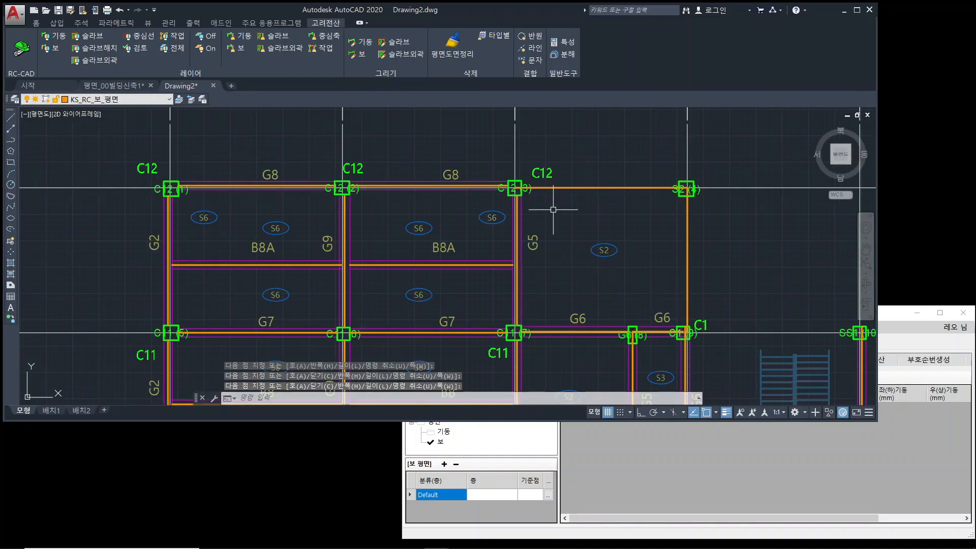
- Generate the beam marks with 부호생성 and inspect where the beam ends meet column C12 (2)
{"action": "left_click", "coordinate": [764, 476]}
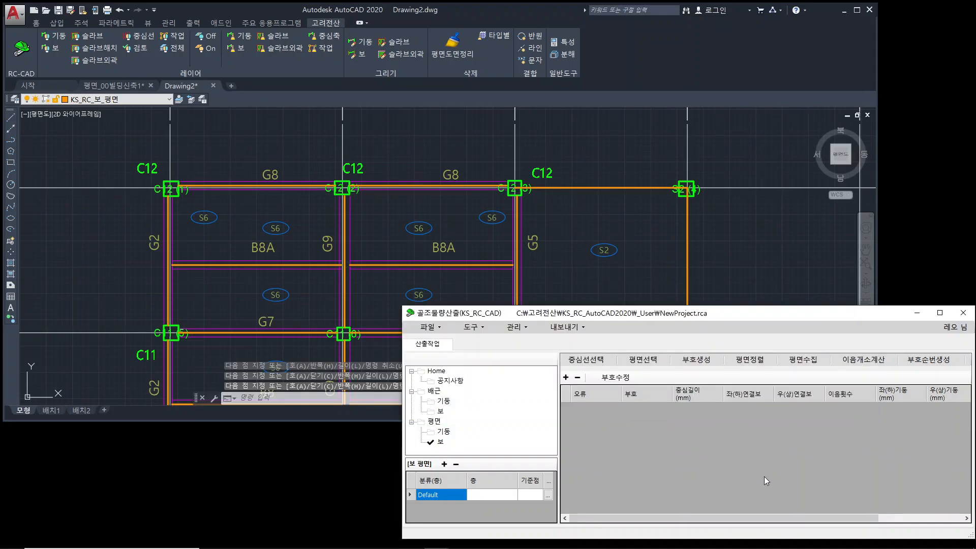
{"action": "left_click", "coordinate": [697, 359]}
{"action": "left_click", "coordinate": [560, 313]}
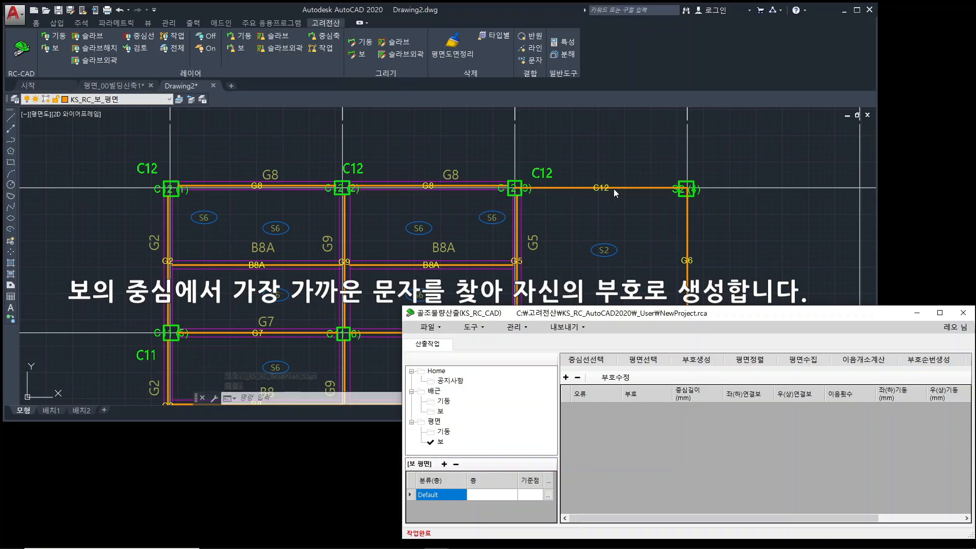
{"action": "scroll", "coordinate": [342, 188], "scroll_direction": "up", "scroll_amount": 6}
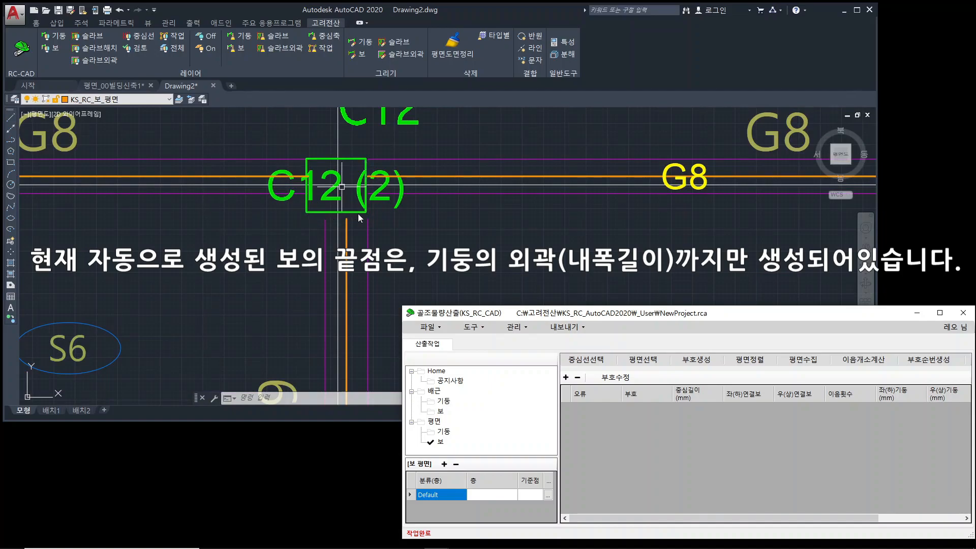
{"action": "left_click", "coordinate": [370, 199]}
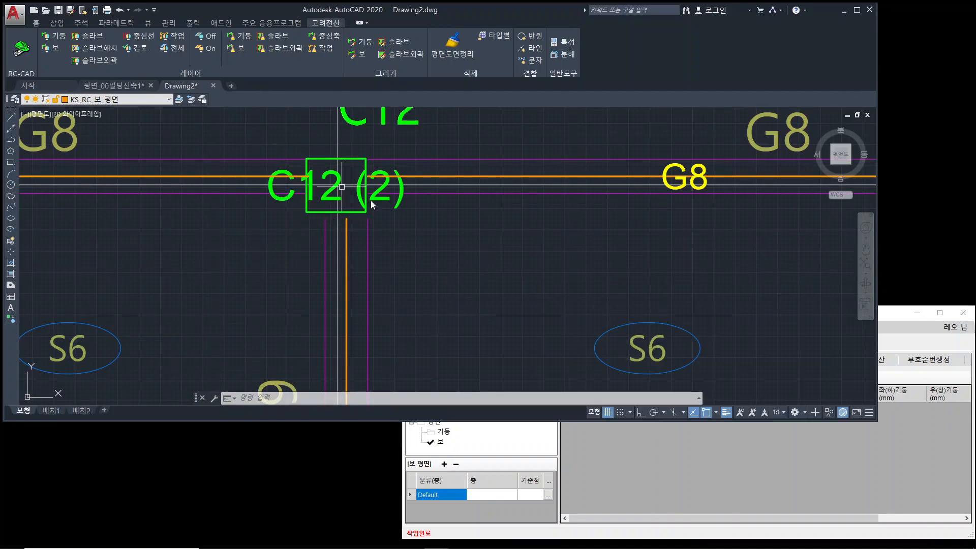
{"action": "middle_click_drag", "start_coordinate": [374, 234], "coordinate": [384, 269]}
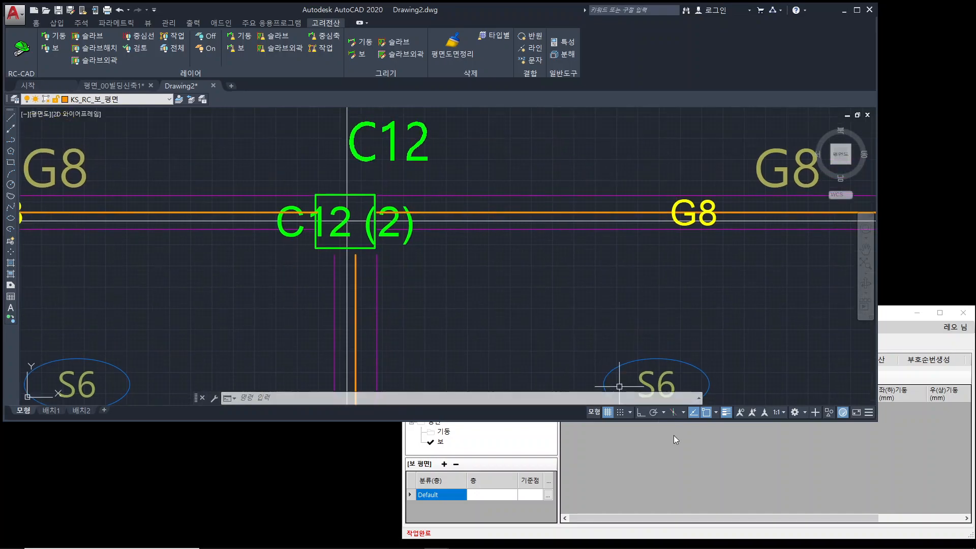
- Extend the beams to the column centres or centre lines with 평면정렬, and check the beam ends at column C12 (2)
{"action": "left_click", "coordinate": [709, 457]}
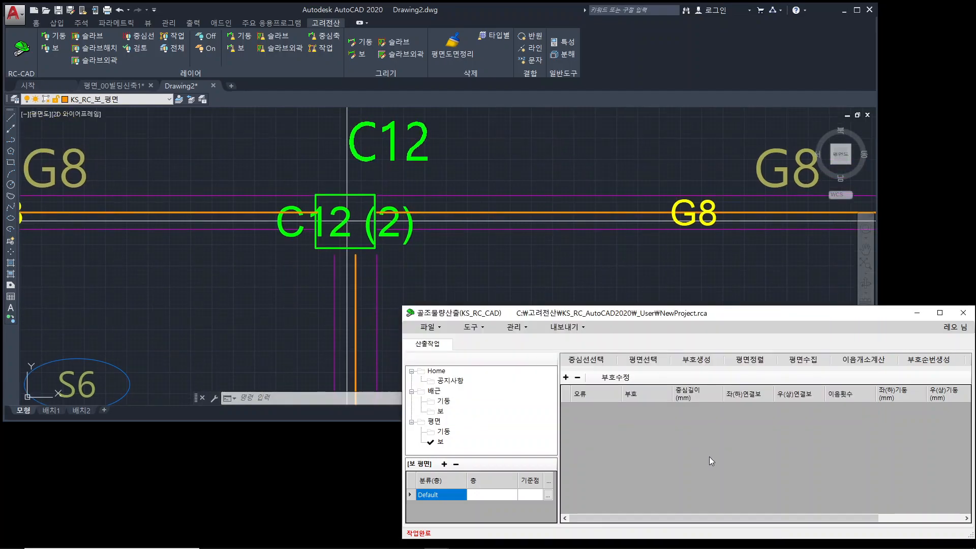
{"action": "left_click", "coordinate": [755, 360]}
{"action": "left_click", "coordinate": [755, 361]}
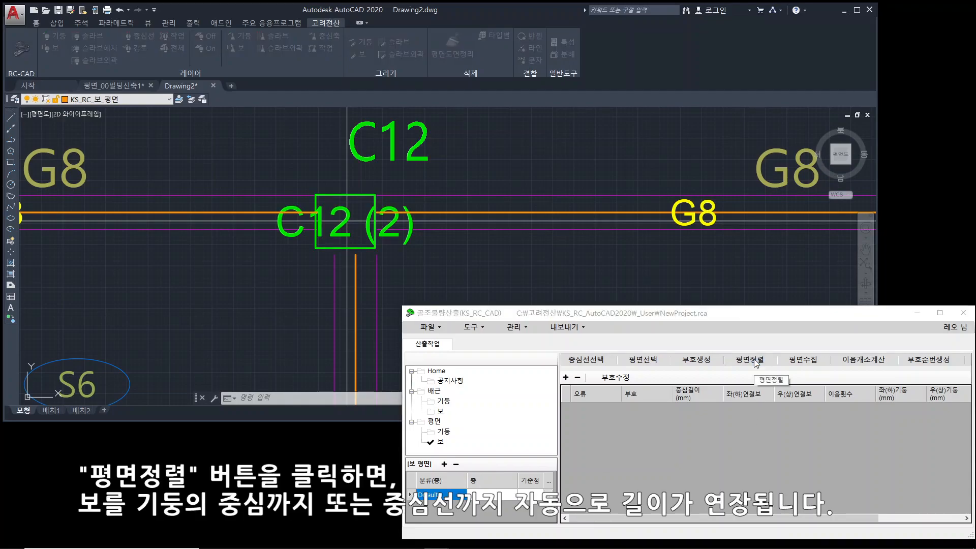
{"action": "left_click", "coordinate": [708, 455]}
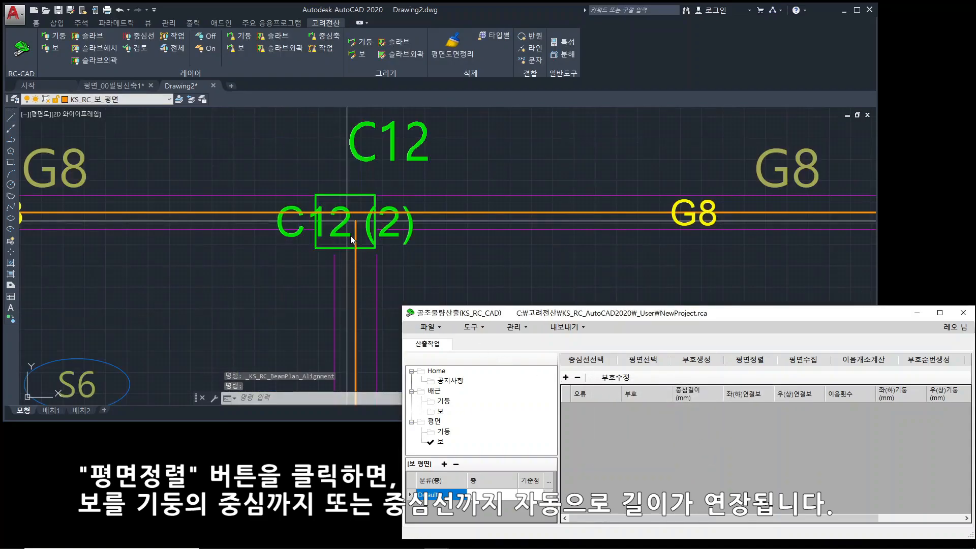
{"action": "left_click", "coordinate": [325, 213]}
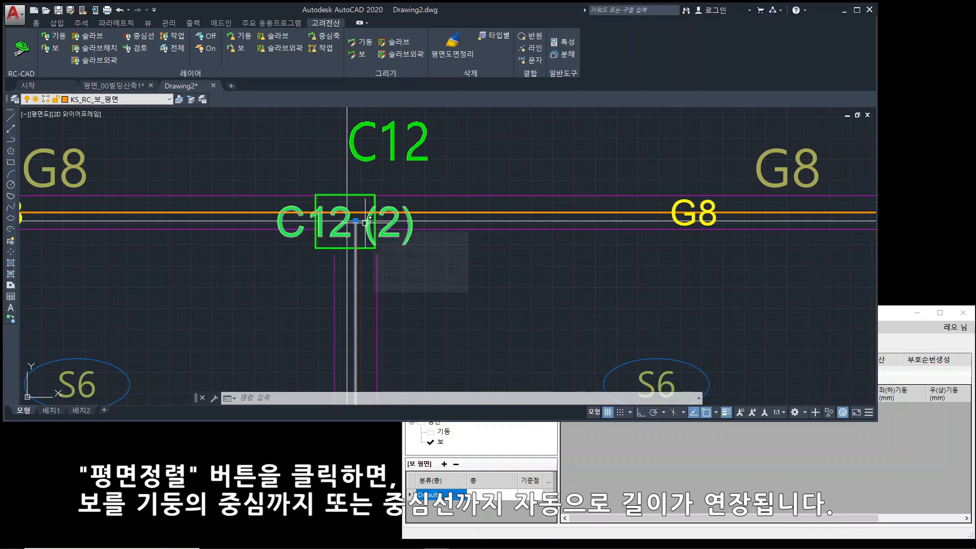
{"action": "scroll", "coordinate": [358, 222], "scroll_direction": "up", "scroll_amount": 5}
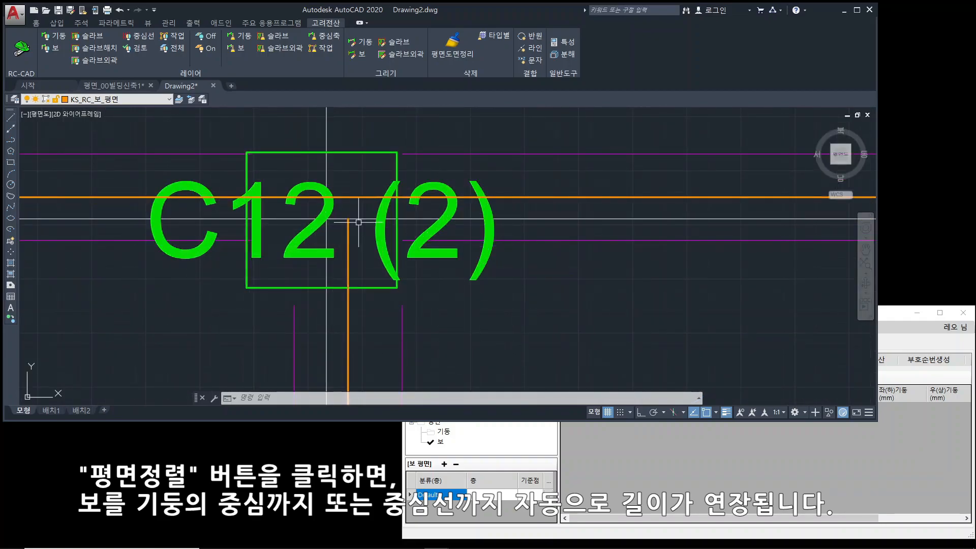
{"action": "scroll", "coordinate": [359, 222], "scroll_direction": "down", "scroll_amount": 5}
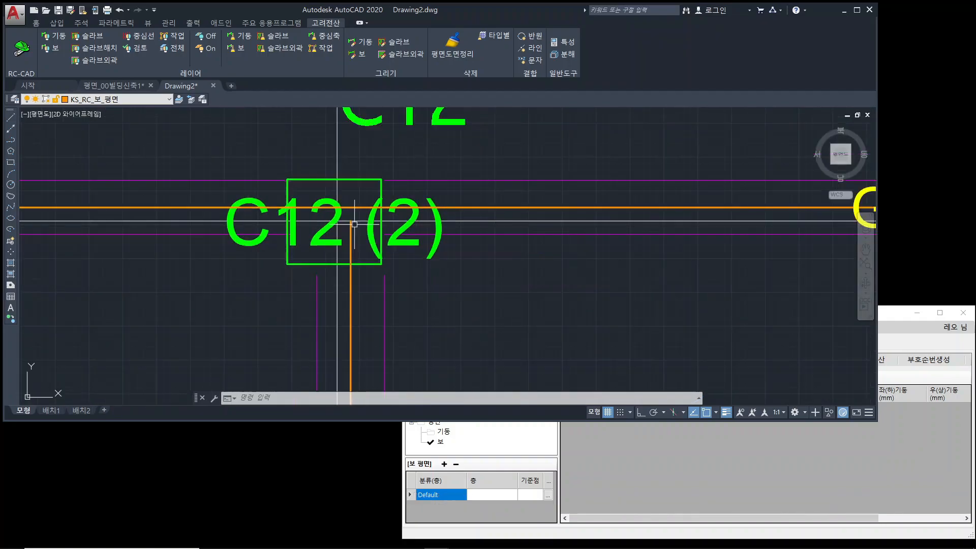
{"action": "scroll", "coordinate": [352, 232], "scroll_direction": "down", "scroll_amount": 8}
{"action": "middle_click_drag", "start_coordinate": [395, 289], "coordinate": [281, 224]}
- Collect the beam data from the drawing into the quantity list with 평면수집
{"action": "left_click", "coordinate": [767, 471]}
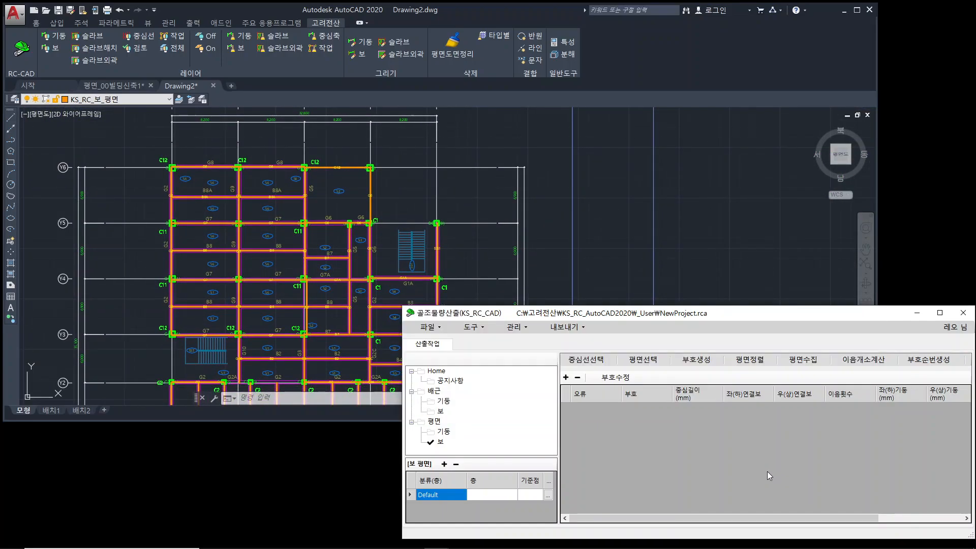
{"action": "left_click", "coordinate": [801, 360]}
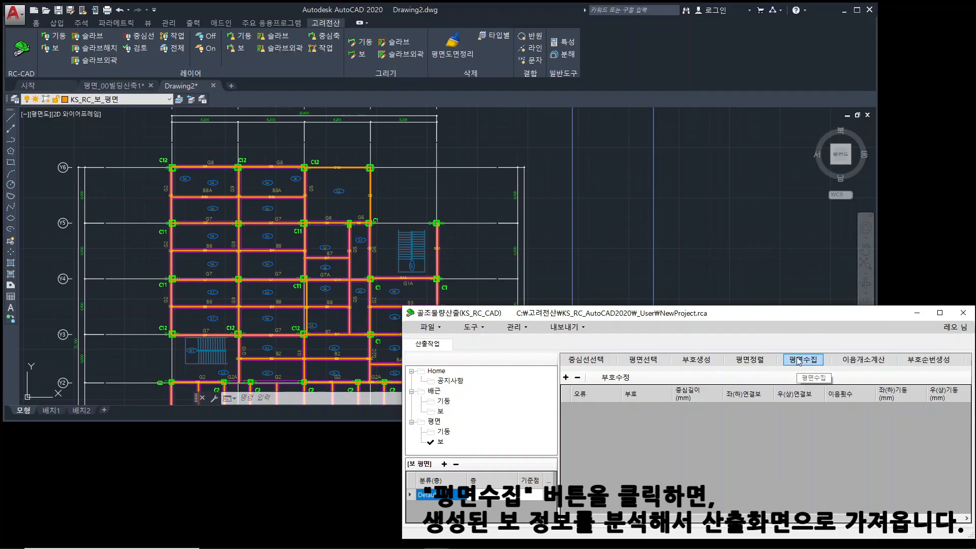
{"action": "left_click", "coordinate": [734, 452]}
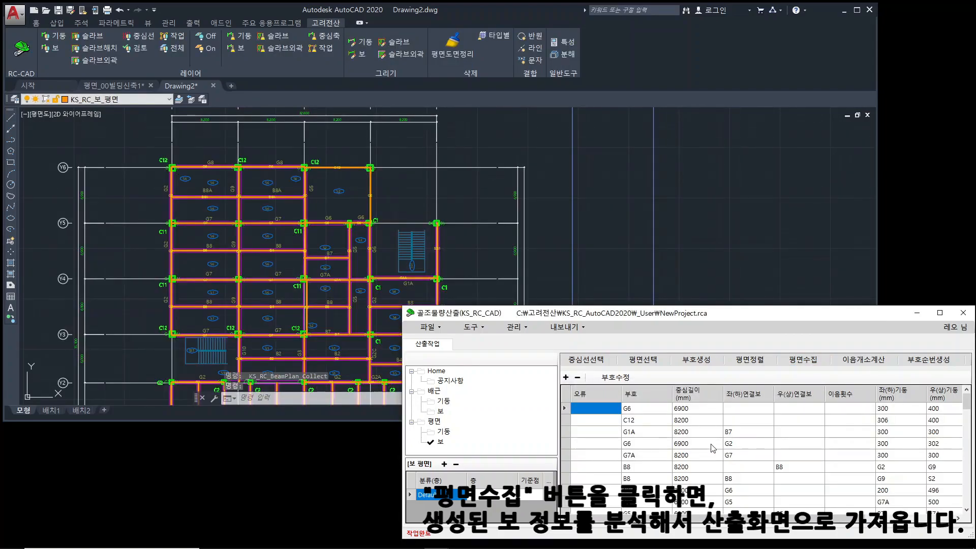
- Locate the beam marked C12 in the drawing from its row in the collected beam list
{"action": "left_click", "coordinate": [634, 425]}
{"action": "left_click", "coordinate": [635, 432]}
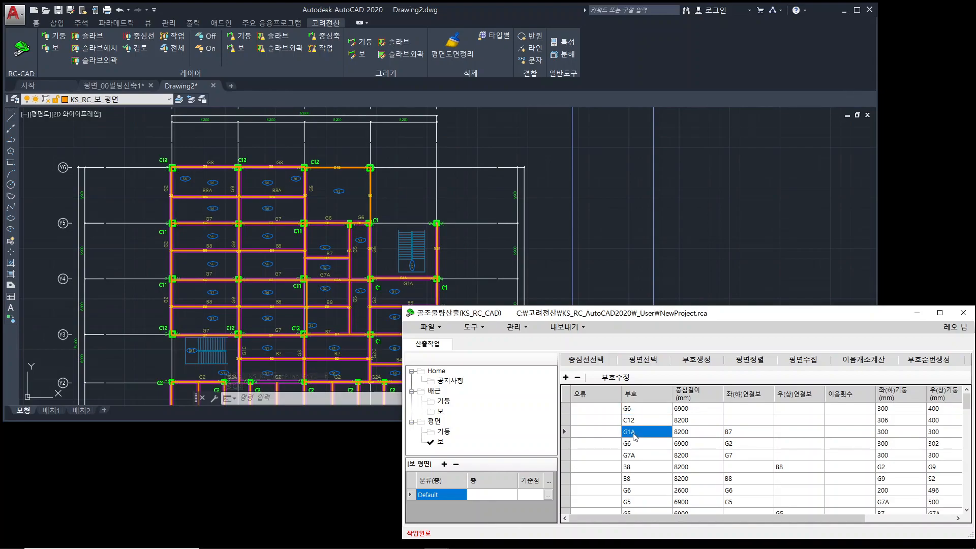
{"action": "left_click", "coordinate": [638, 467]}
{"action": "left_click", "coordinate": [646, 421]}
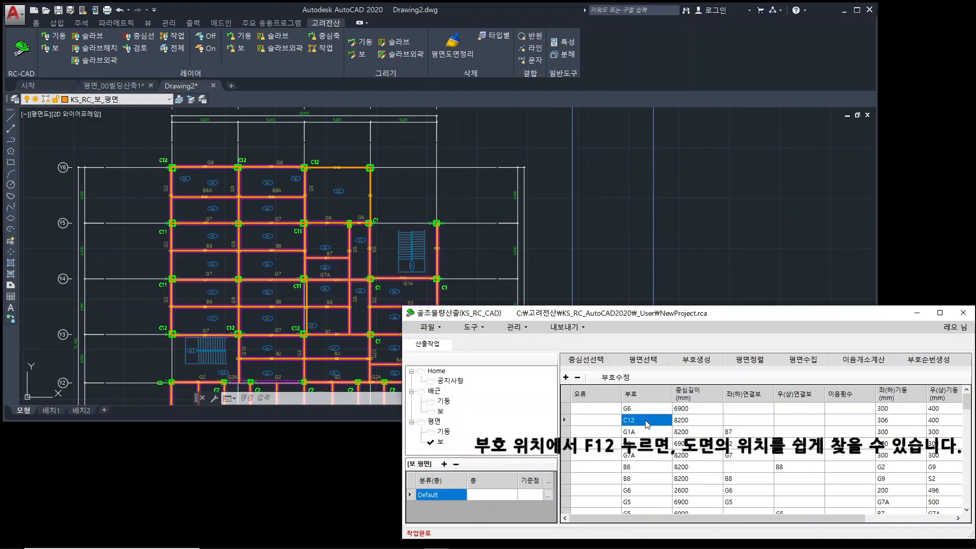
{"action": "key", "text": "F12"}
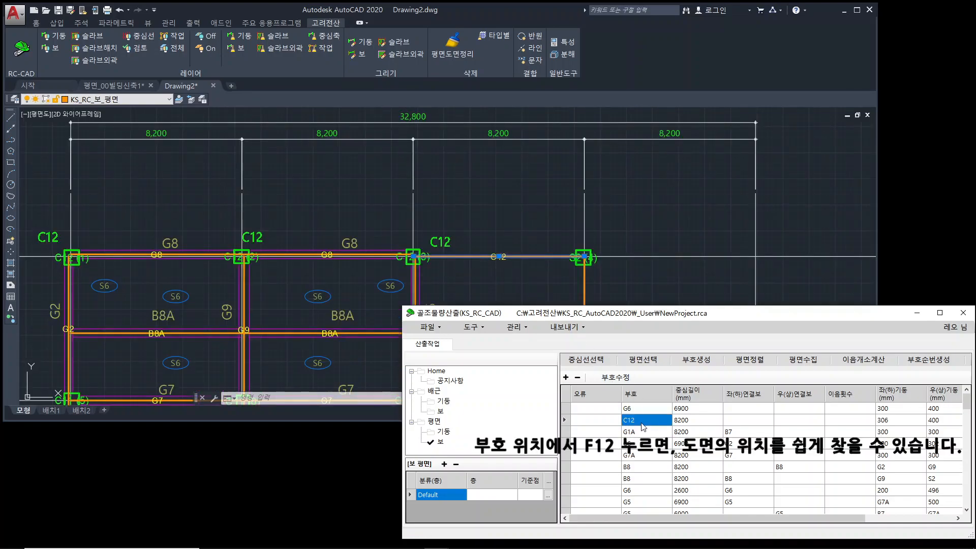
- Correct the beam mark C12 to G8 in the collected beam list and clear the beam selection in the drawing
{"action": "left_click", "coordinate": [641, 423]}
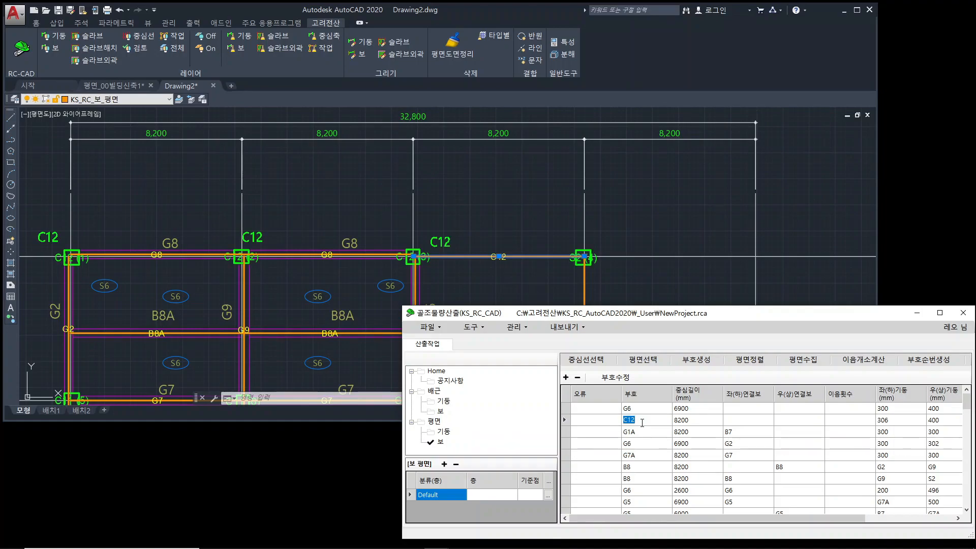
{"action": "type", "text": "G"}
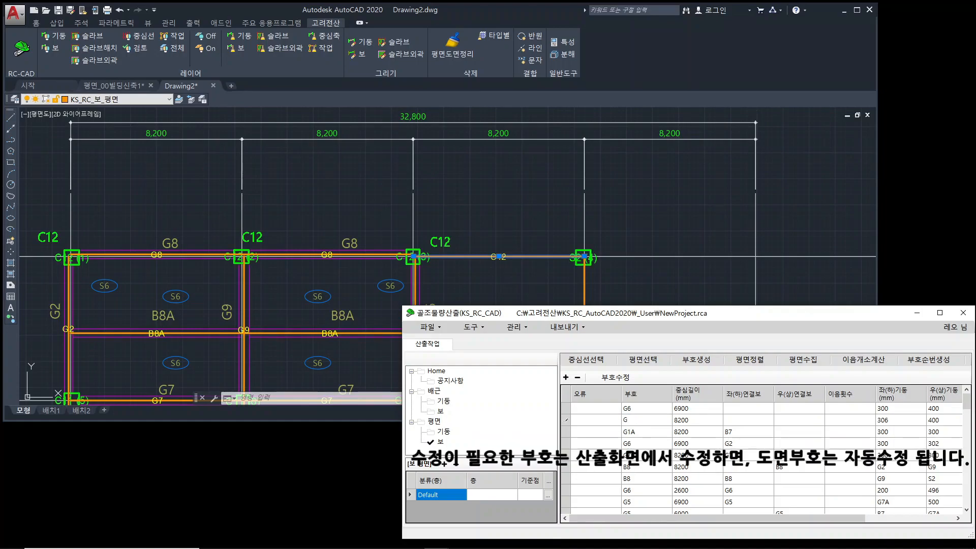
{"action": "key", "text": "Return"}
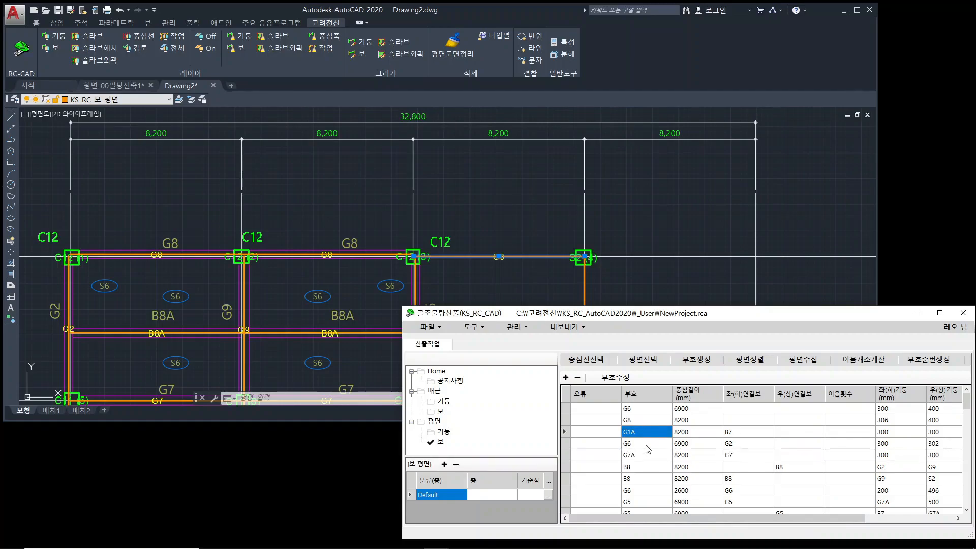
{"action": "left_click", "coordinate": [647, 447]}
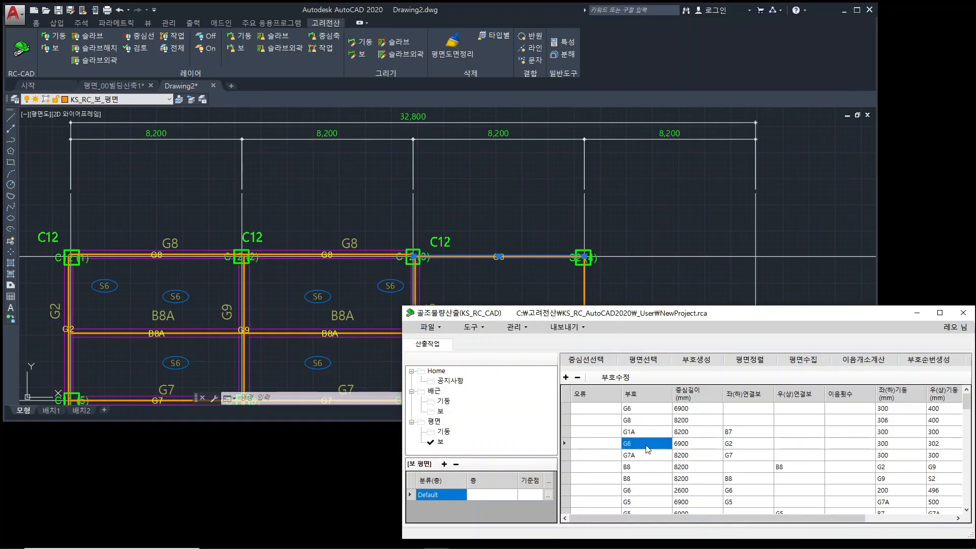
{"action": "left_click", "coordinate": [504, 262]}
{"action": "key", "text": "Escape"}
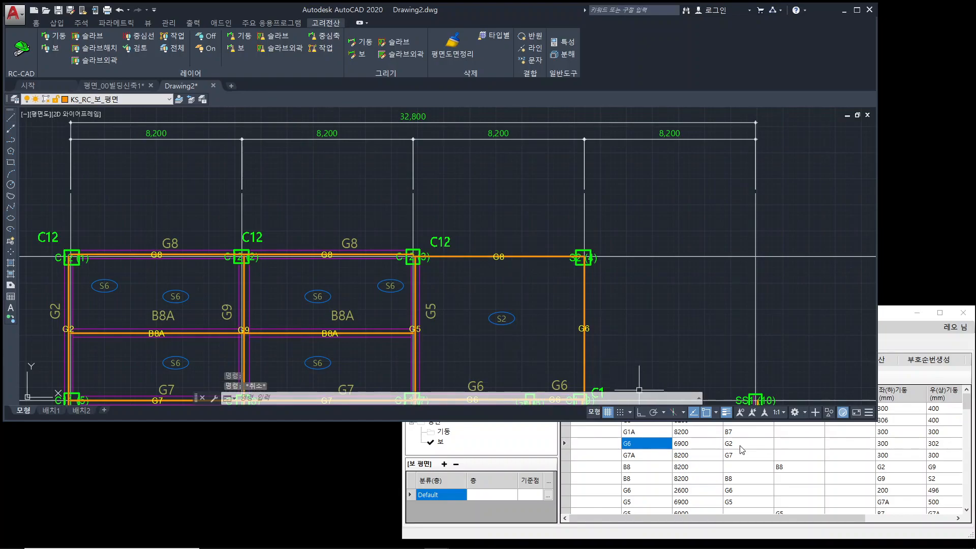
- Calculate the beam splice counts with 이음개소계산, using a rebar product length of 8000 mm
{"action": "left_click", "coordinate": [741, 446]}
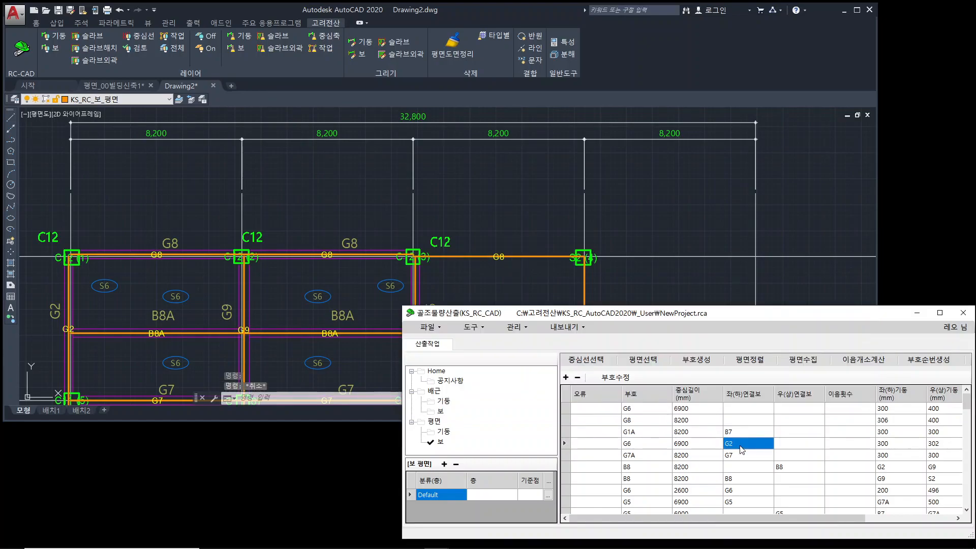
{"action": "left_click", "coordinate": [863, 360]}
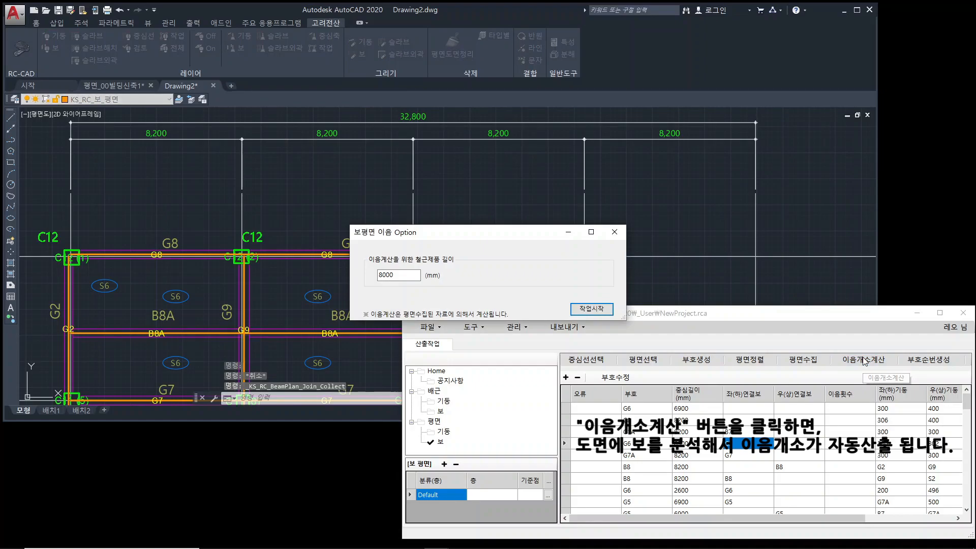
{"action": "left_click", "coordinate": [591, 309]}
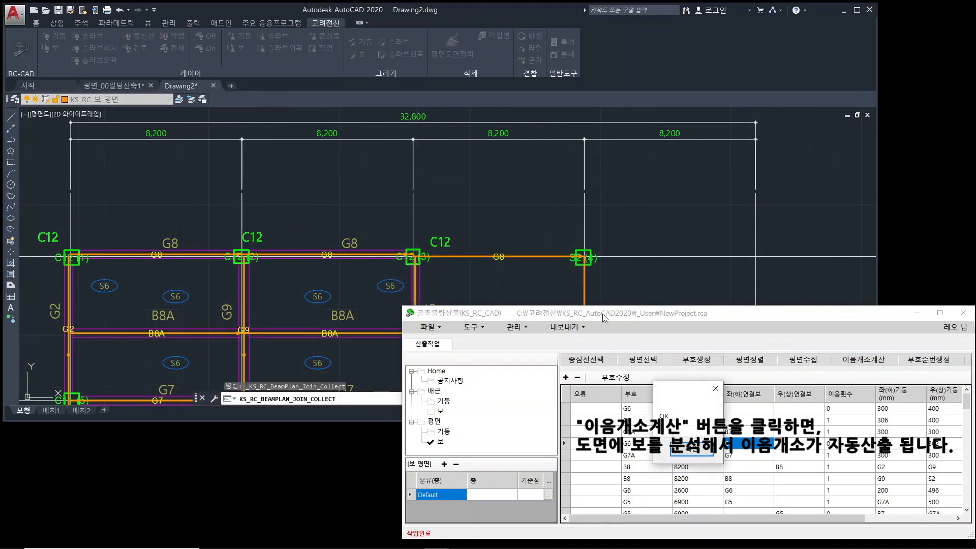
{"action": "left_click", "coordinate": [691, 450]}
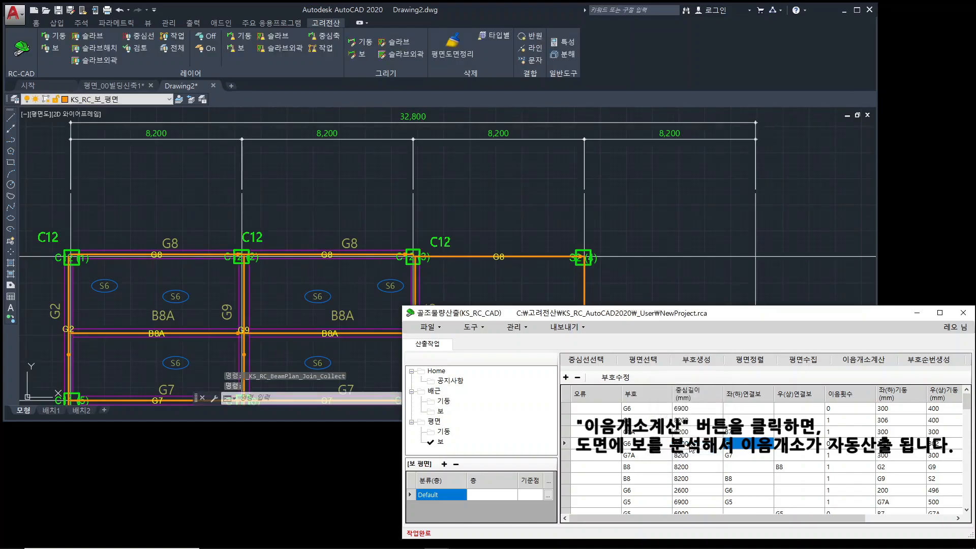
- Examine the splice counts in the beam list and the splice positions marked on the G2, G9 and B8A beam lines
{"action": "scroll", "coordinate": [850, 439], "scroll_direction": "down", "scroll_amount": 5}
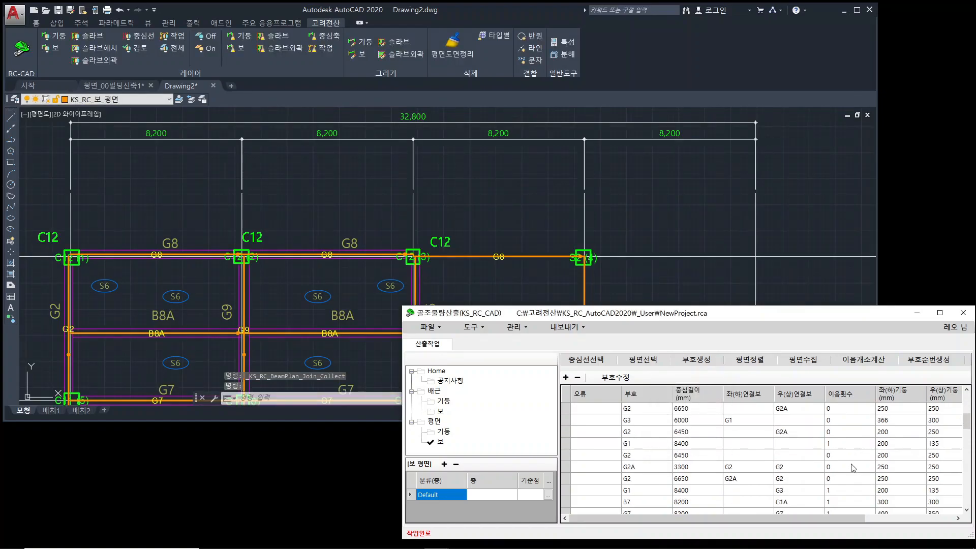
{"action": "left_click", "coordinate": [338, 311]}
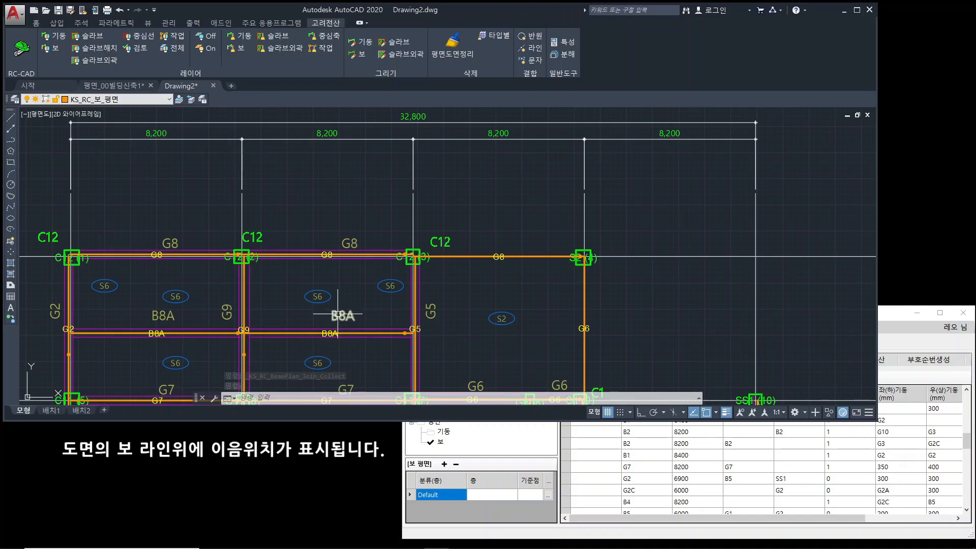
{"action": "mouse_move", "coordinate": [385, 306]}
{"action": "middle_mouse_down"}
{"action": "mouse_move", "coordinate": [409, 275]}
{"action": "mouse_move", "coordinate": [490, 225]}
{"action": "middle_mouse_up"}
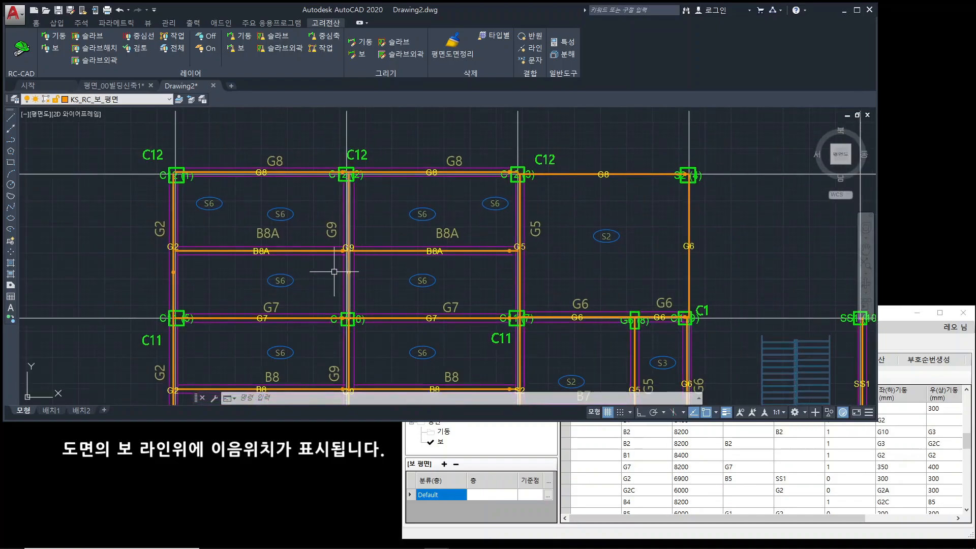
{"action": "scroll", "coordinate": [178, 263], "scroll_direction": "up", "scroll_amount": 4}
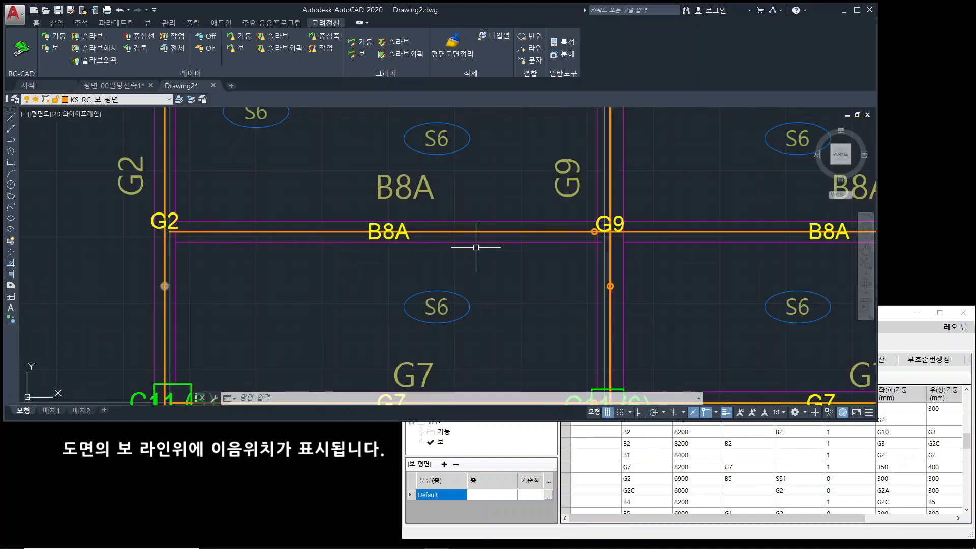
{"action": "scroll", "coordinate": [593, 232], "scroll_direction": "down", "scroll_amount": 2}
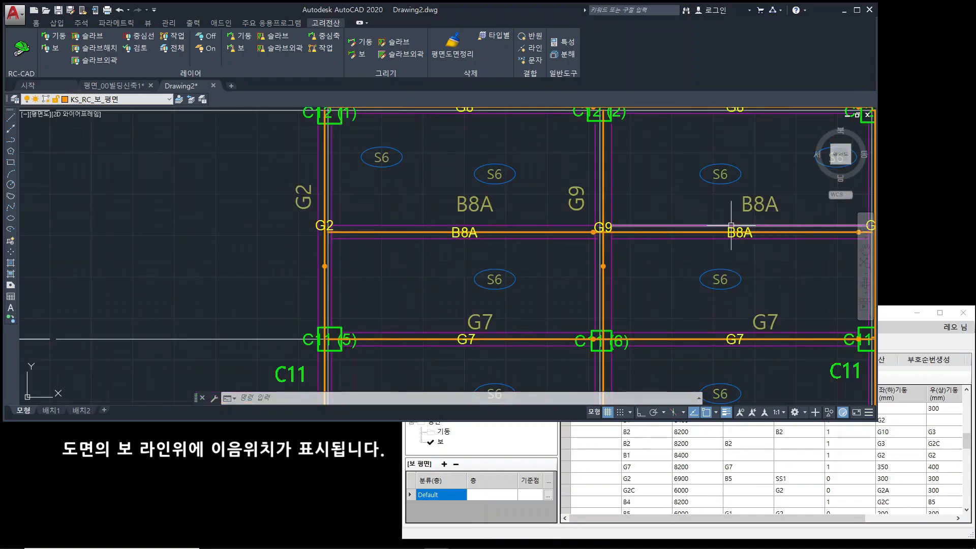
{"action": "middle_click_drag", "start_coordinate": [777, 276], "coordinate": [502, 288]}
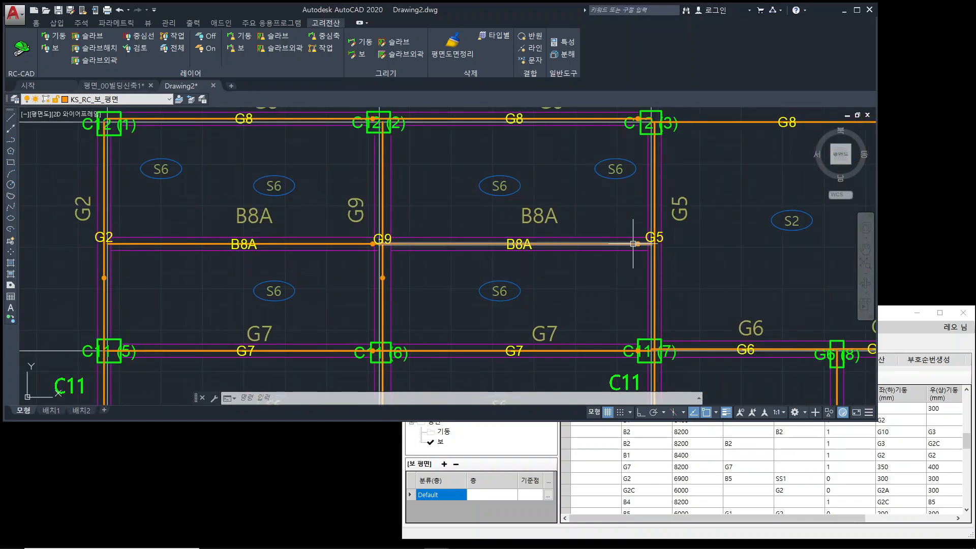
- Generate sequence numbers for the beam marks with 부호순번생성 and check the position columns in the beam list
{"action": "left_click", "coordinate": [796, 443]}
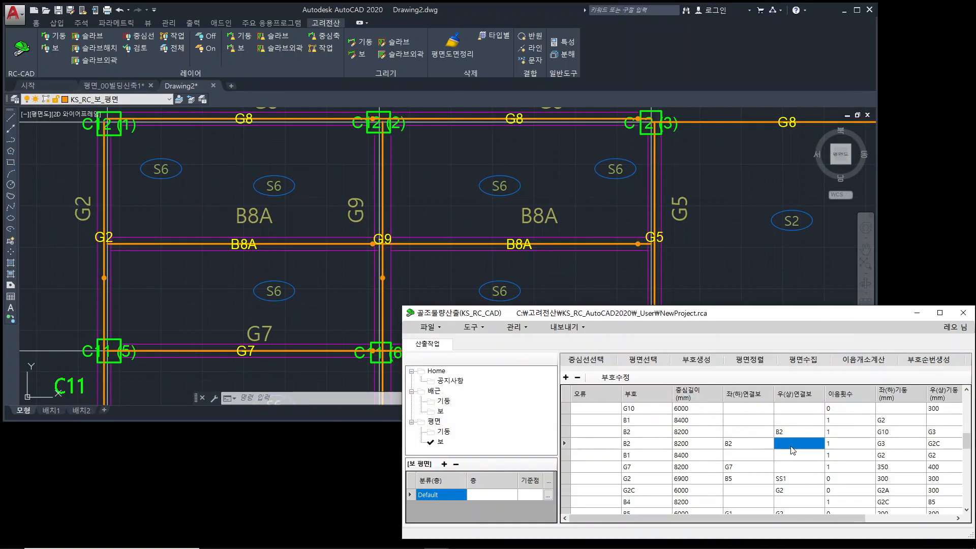
{"action": "left_click", "coordinate": [933, 363]}
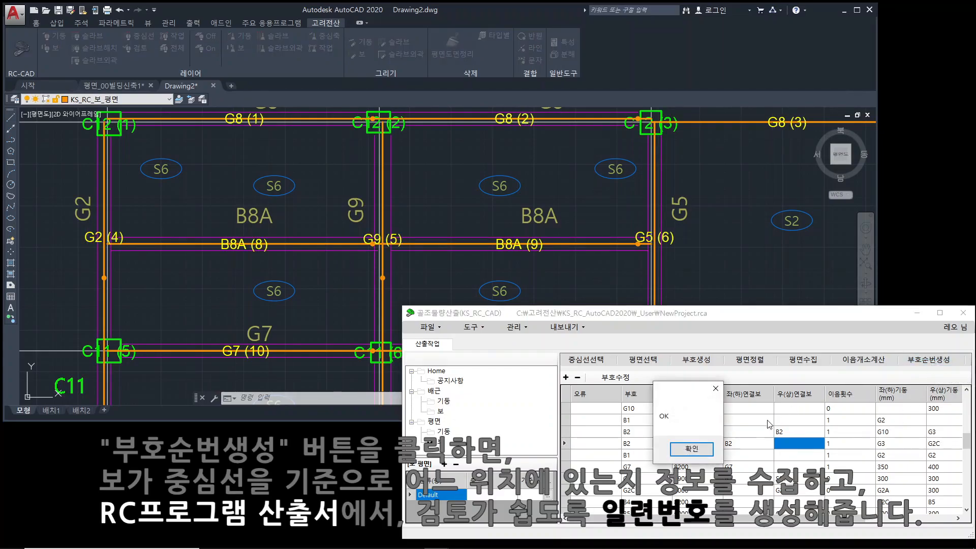
{"action": "left_click", "coordinate": [708, 451]}
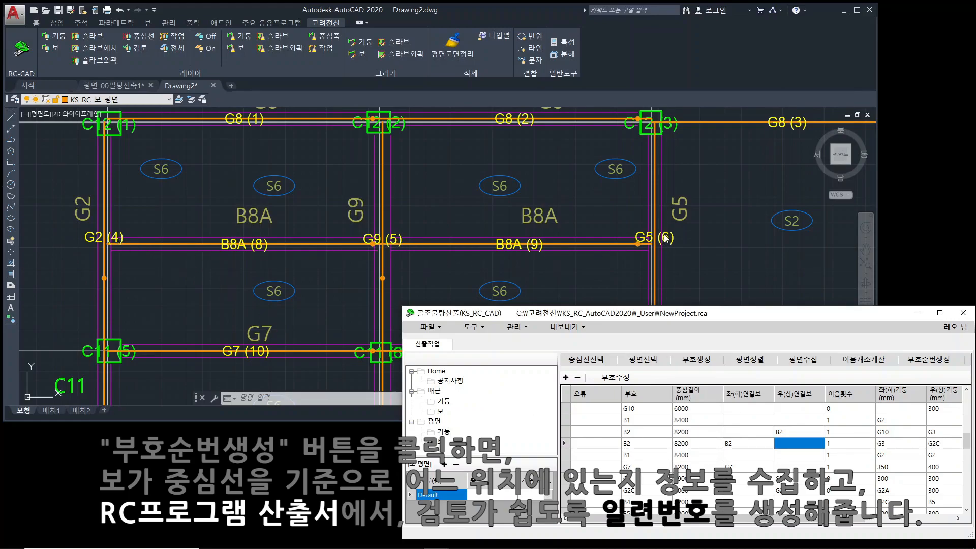
{"action": "scroll", "coordinate": [868, 435], "scroll_direction": "right", "scroll_amount": 3}
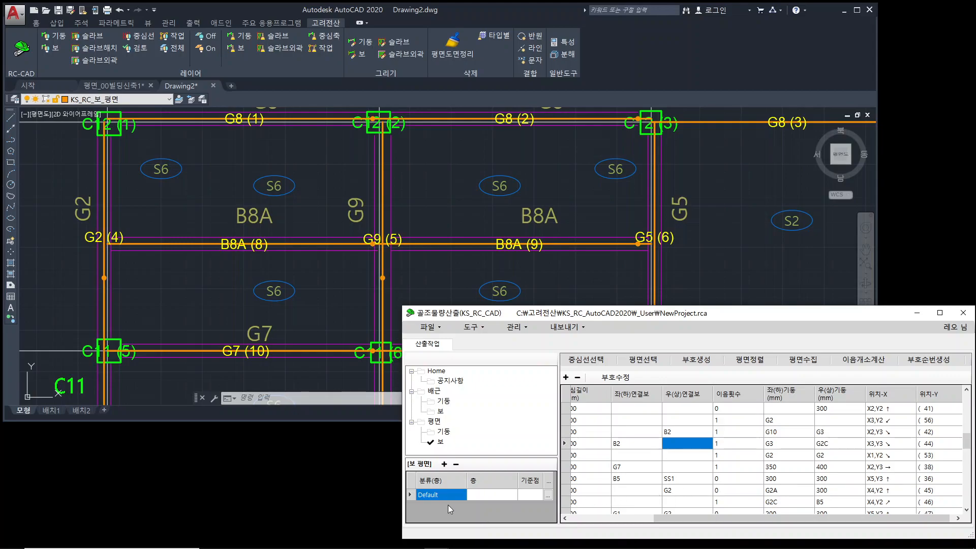
- Set the floors of the Default beam plan category to 2~3,4
{"action": "left_click", "coordinate": [500, 494]}
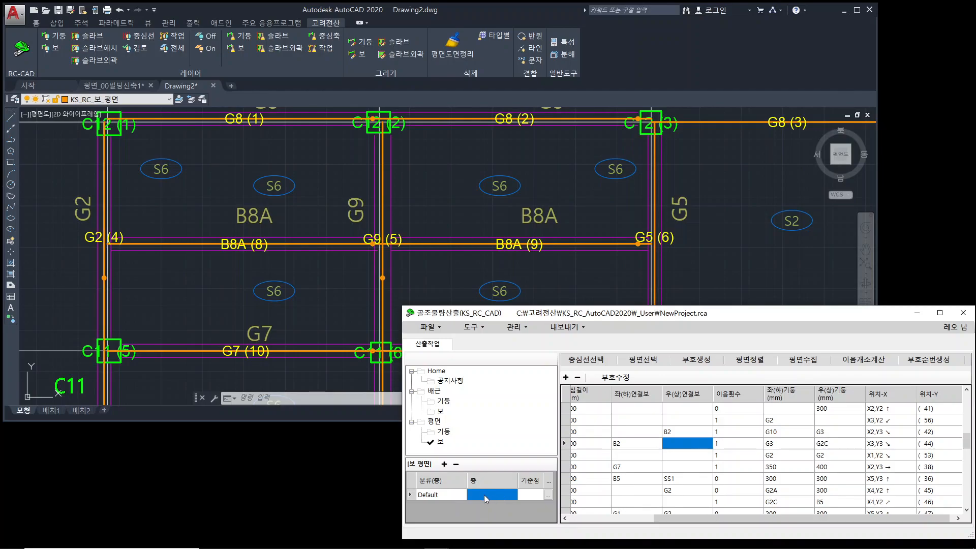
{"action": "left_click", "coordinate": [484, 495]}
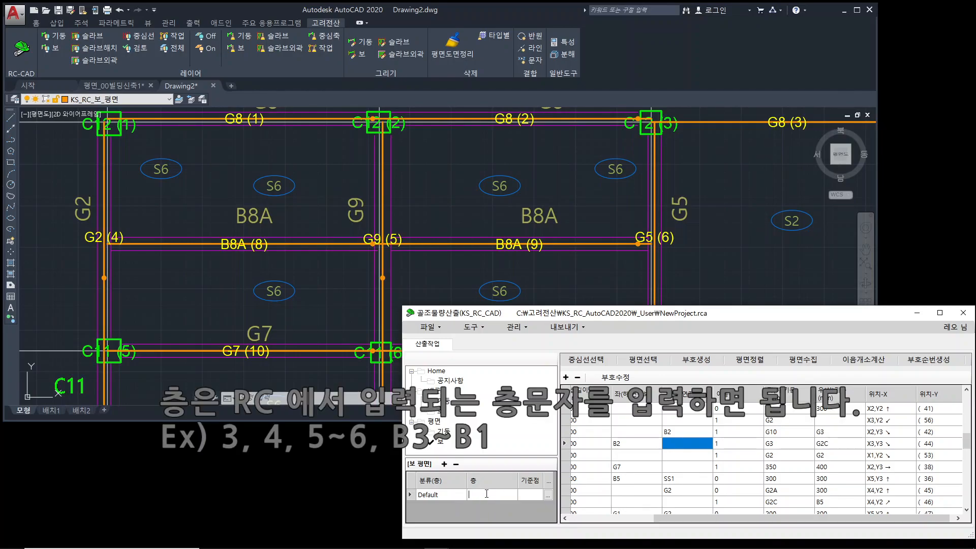
{"action": "type", "text": "2~3,4"}
{"action": "key", "text": "Return"}
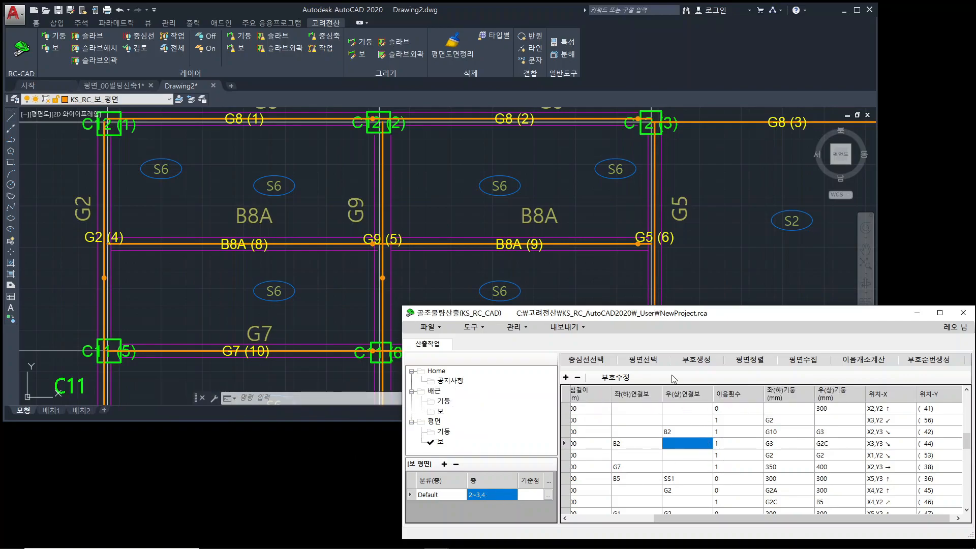
- Export the collected quantity data to RC (ver 6)
{"action": "left_click_drag", "start_coordinate": [665, 316], "coordinate": [569, 212]}
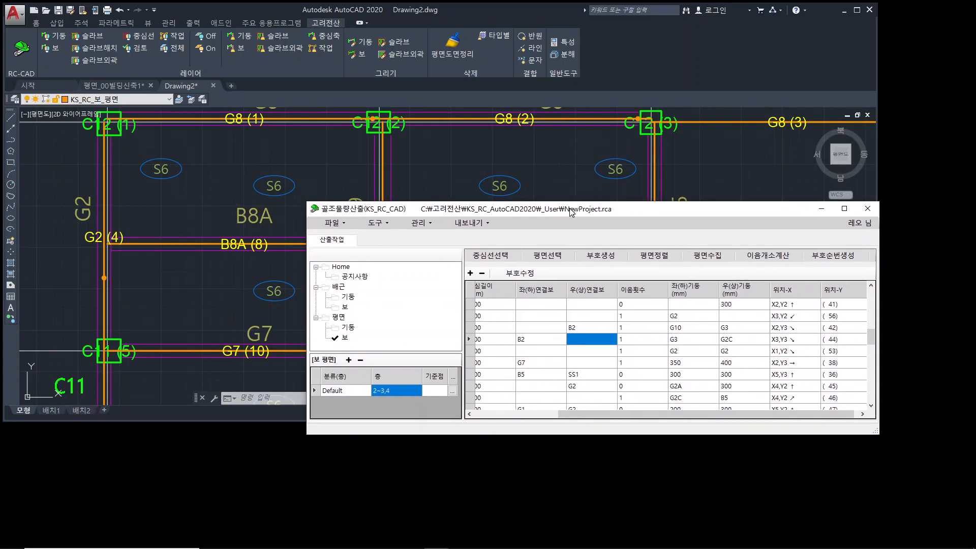
{"action": "left_click", "coordinate": [487, 224]}
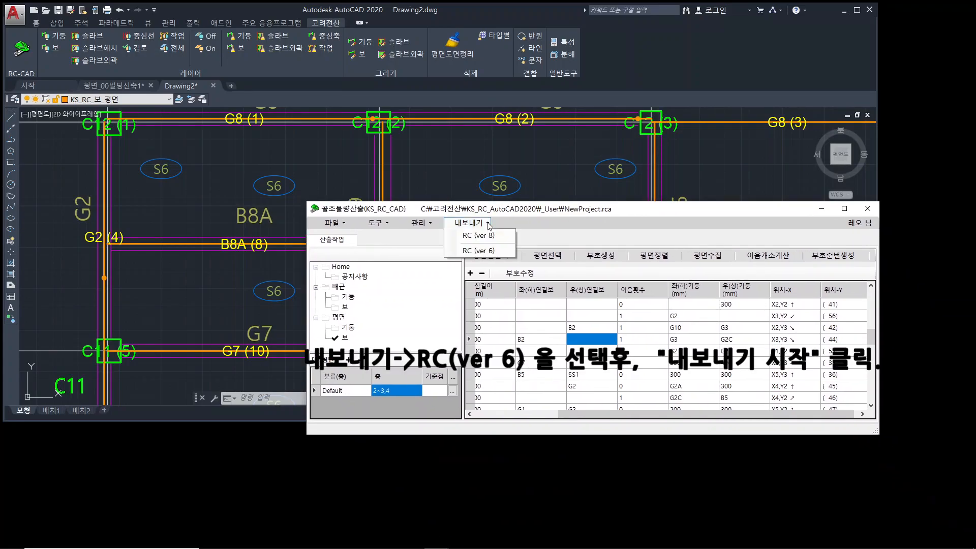
{"action": "left_click", "coordinate": [483, 251]}
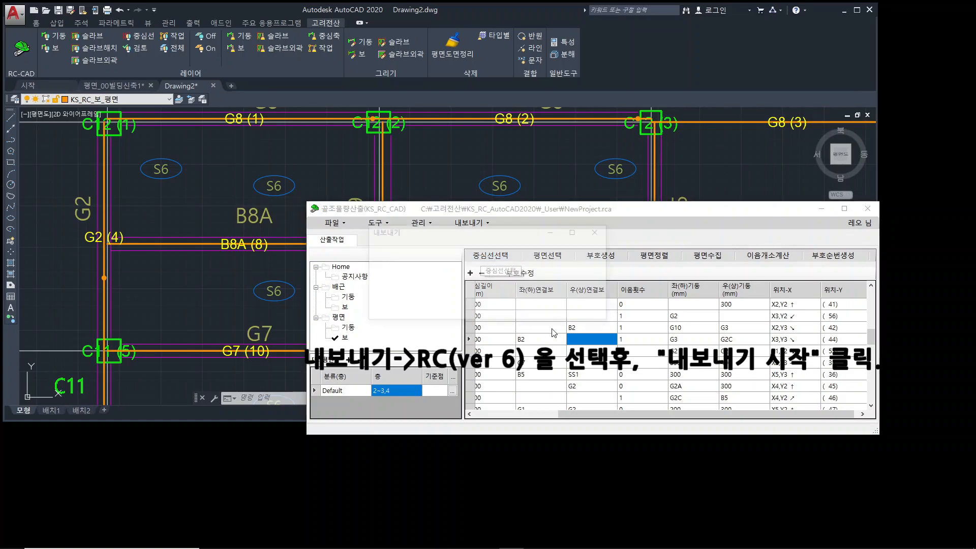
{"action": "left_click", "coordinate": [585, 309]}
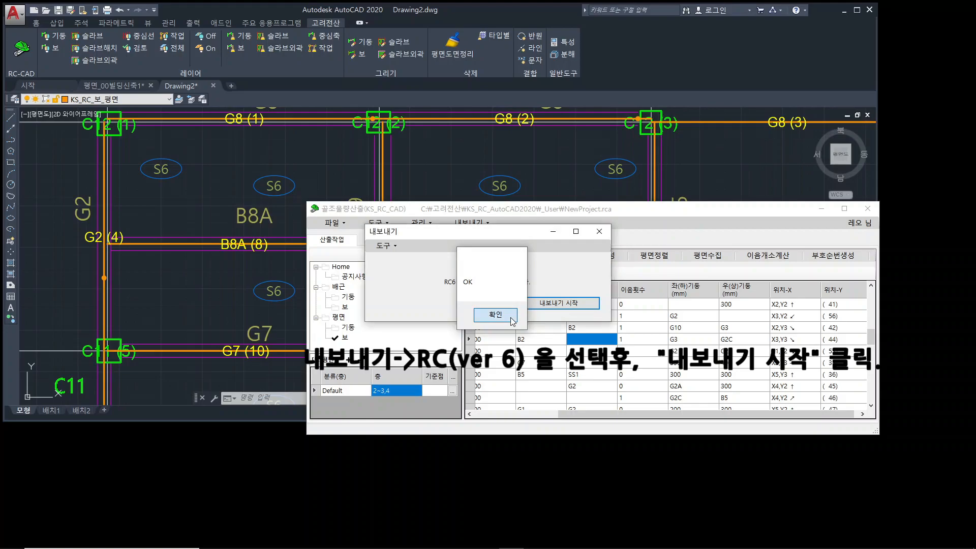
{"action": "left_click", "coordinate": [510, 318]}
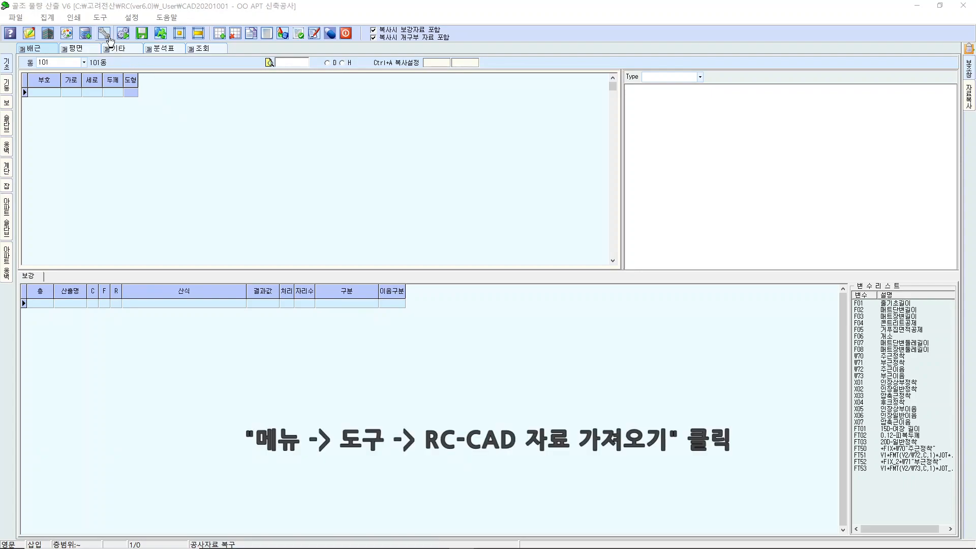
- In 골조 물량 산출 V6, open the RC-CAD data import and display the column marks of the 기둥 평면 data
{"action": "left_click", "coordinate": [100, 17]}
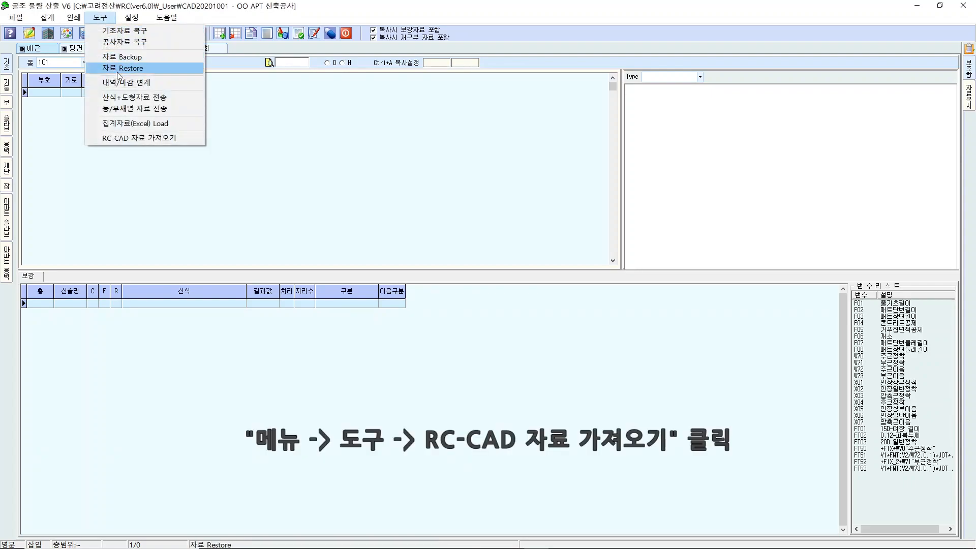
{"action": "left_click", "coordinate": [138, 138]}
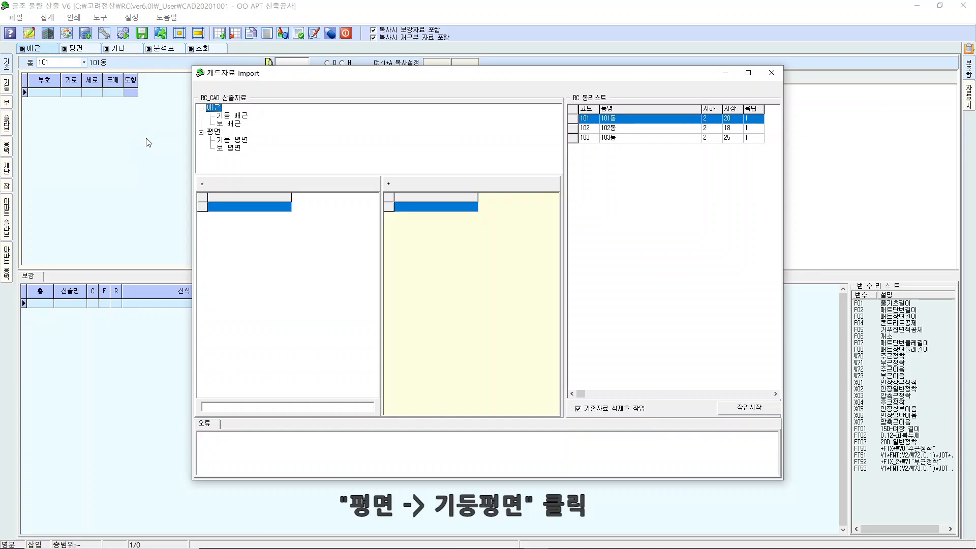
{"action": "left_click", "coordinate": [245, 144]}
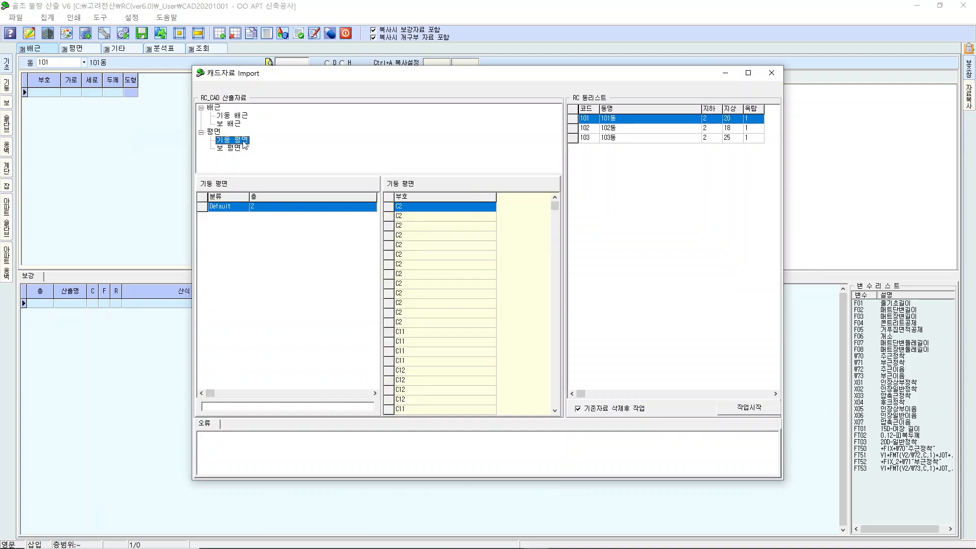
{"action": "left_click", "coordinate": [428, 236]}
{"action": "left_click", "coordinate": [440, 283]}
{"action": "left_click", "coordinate": [441, 303]}
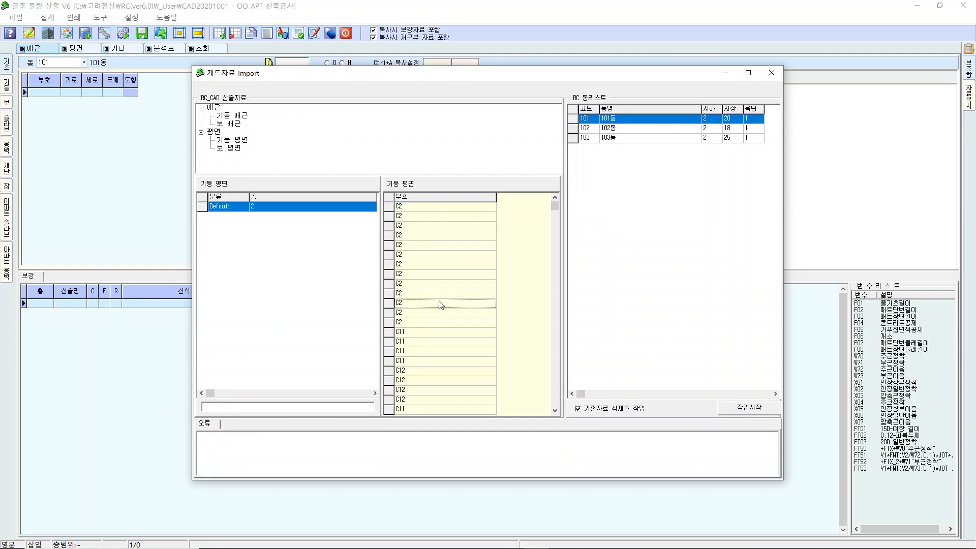
{"action": "left_click", "coordinate": [440, 331]}
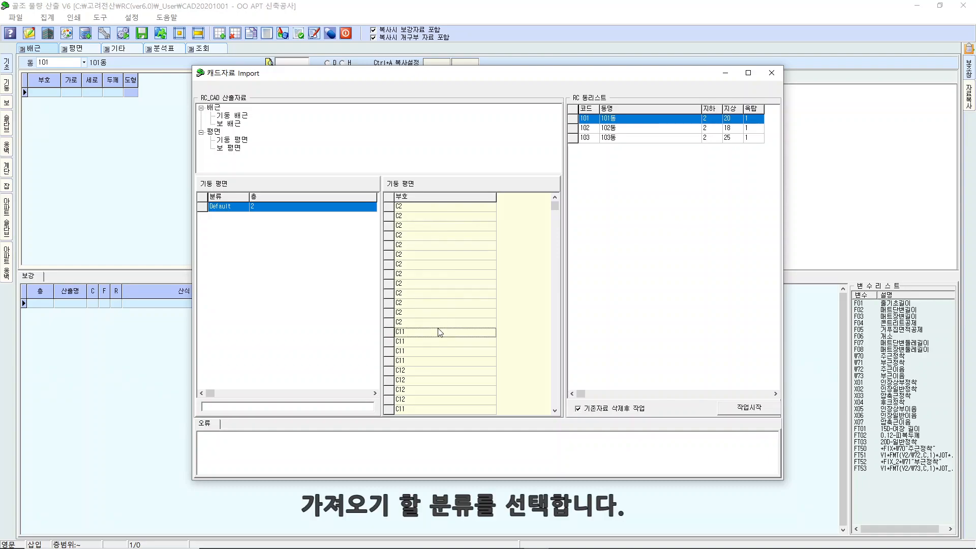
- Set the Default column plan category's floors to 2, 3 and import it into 101동 with floor separation and floor prefixes applied
{"action": "left_click", "coordinate": [203, 208]}
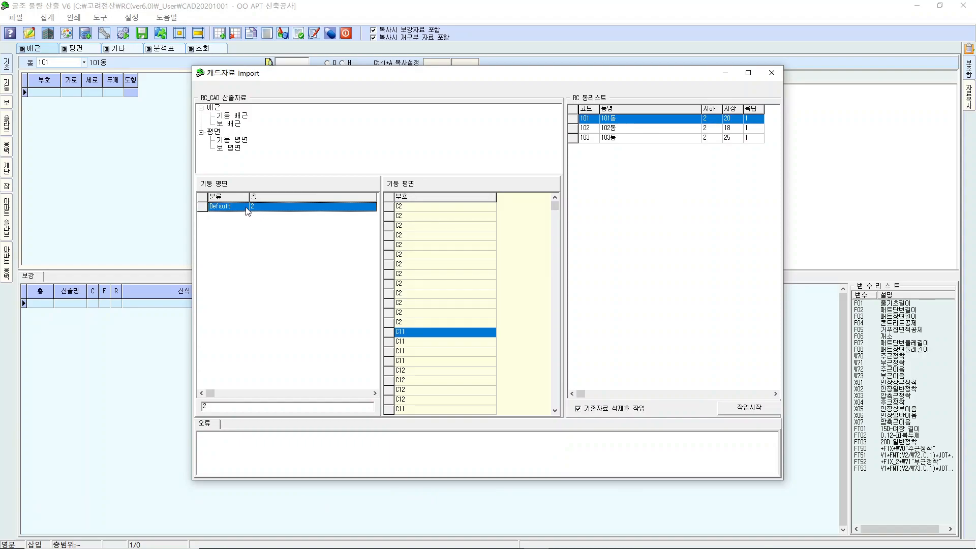
{"action": "left_click", "coordinate": [229, 406]}
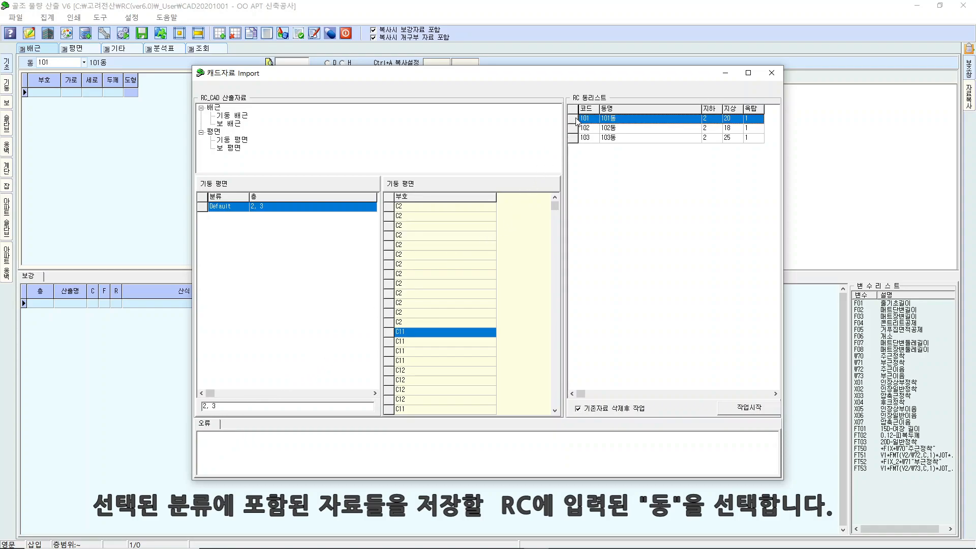
{"action": "left_click", "coordinate": [771, 408]}
{"action": "left_click", "coordinate": [476, 294]}
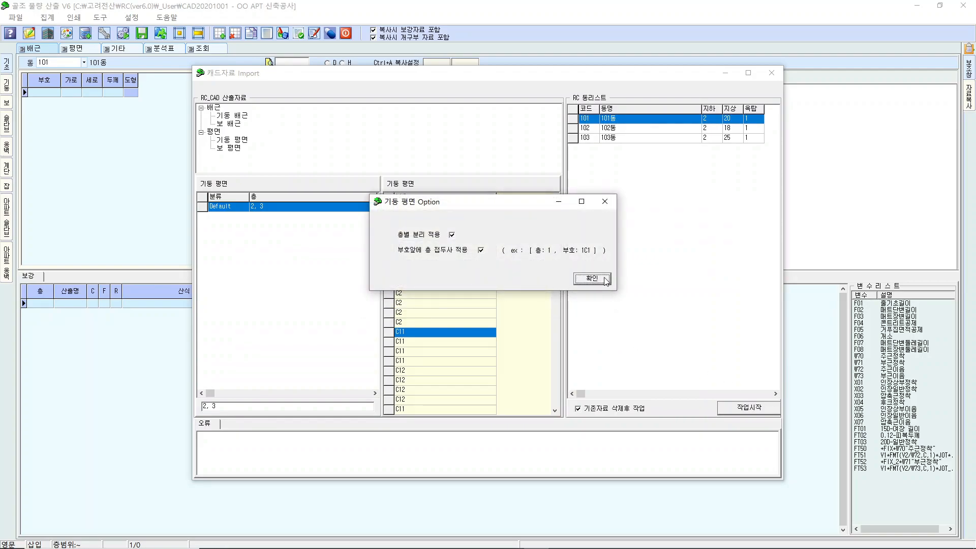
{"action": "left_click", "coordinate": [592, 279]}
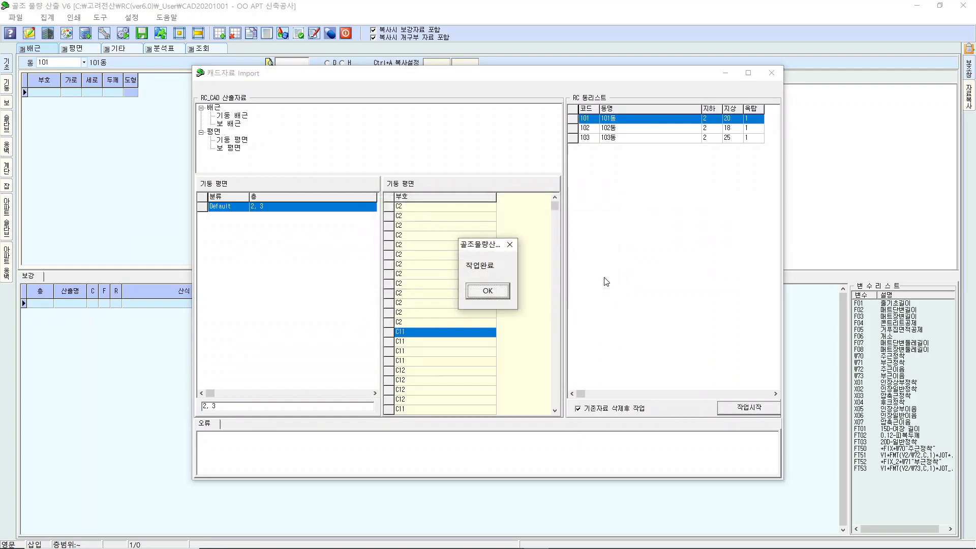
{"action": "left_click", "coordinate": [504, 293]}
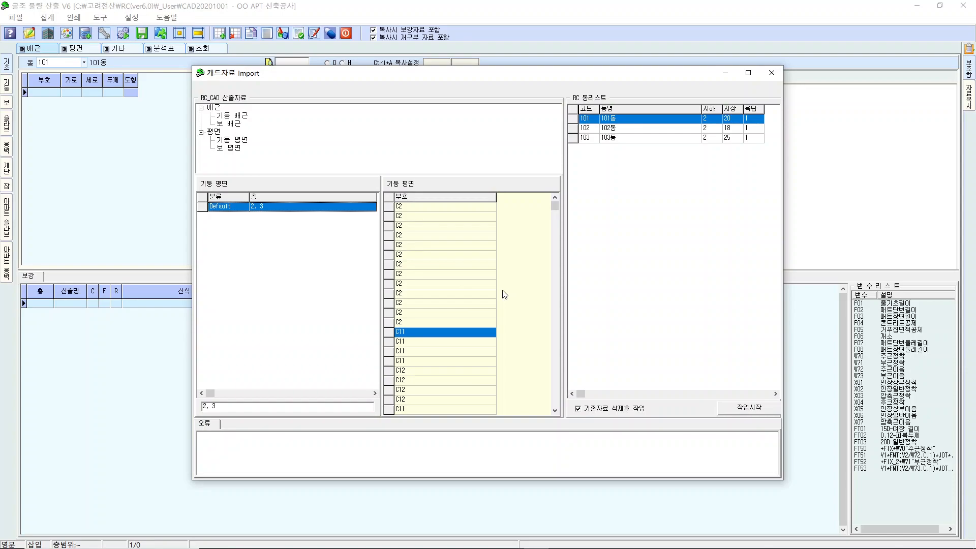
- Display the beam marks of the 보 평면 data and set the Default category's floors to 2, 3
{"action": "left_click", "coordinate": [241, 148]}
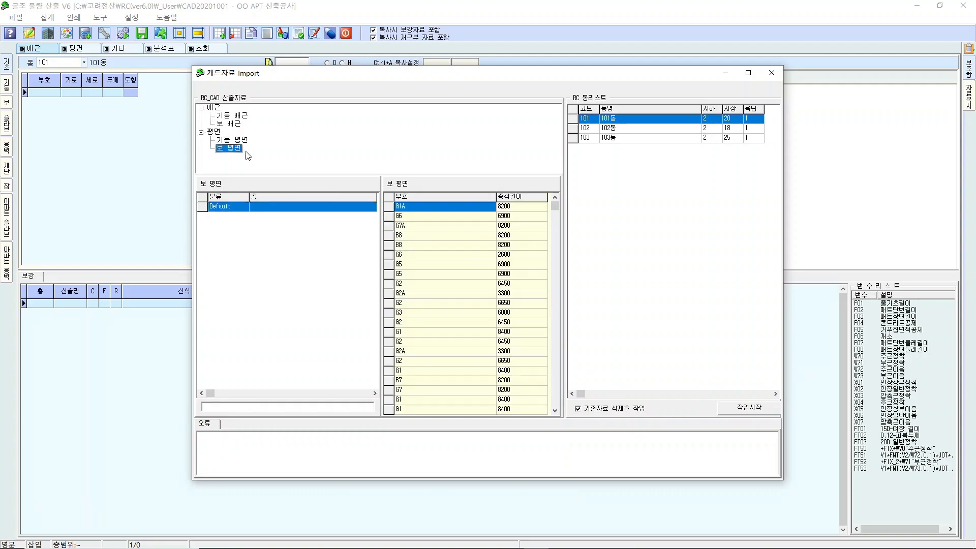
{"action": "left_click", "coordinate": [440, 236]}
{"action": "left_click", "coordinate": [445, 275]}
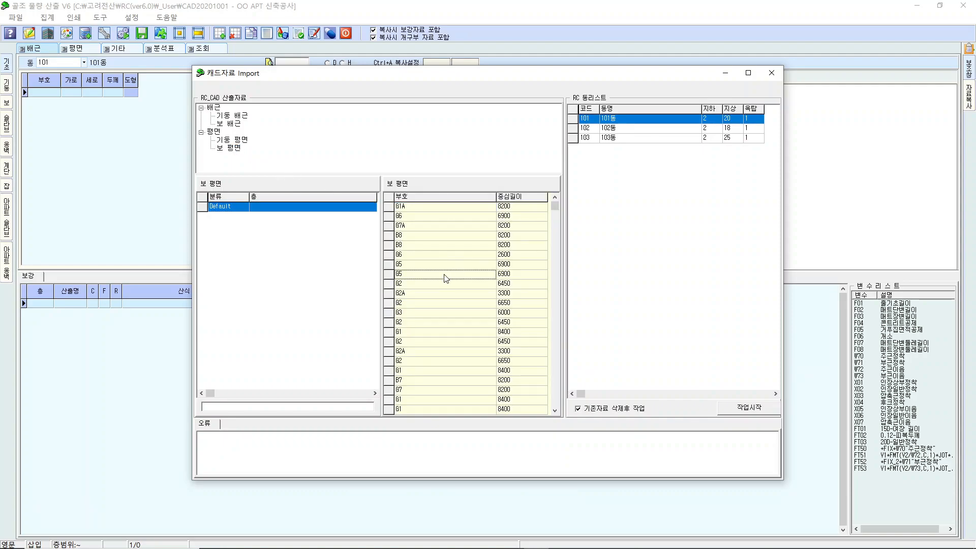
{"action": "left_click", "coordinate": [438, 333]}
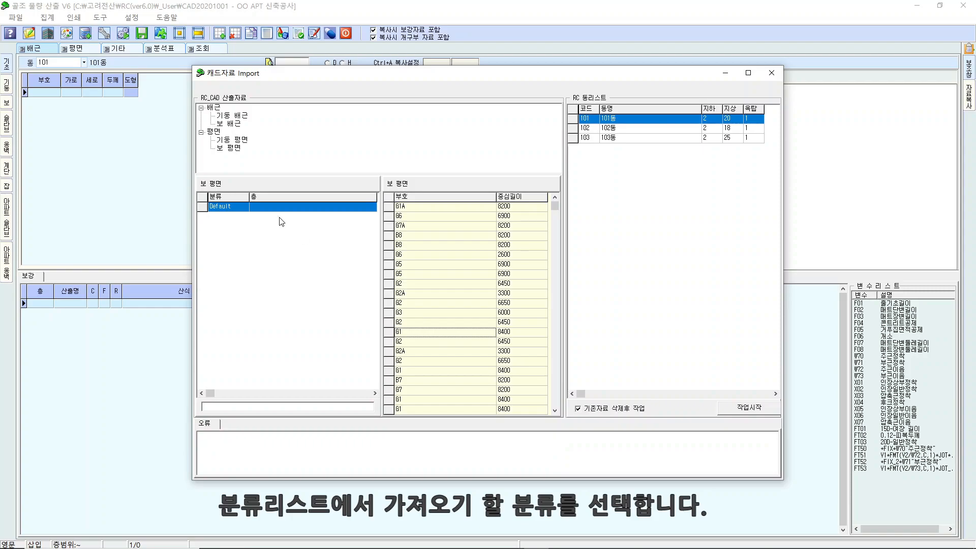
{"action": "left_click", "coordinate": [267, 208]}
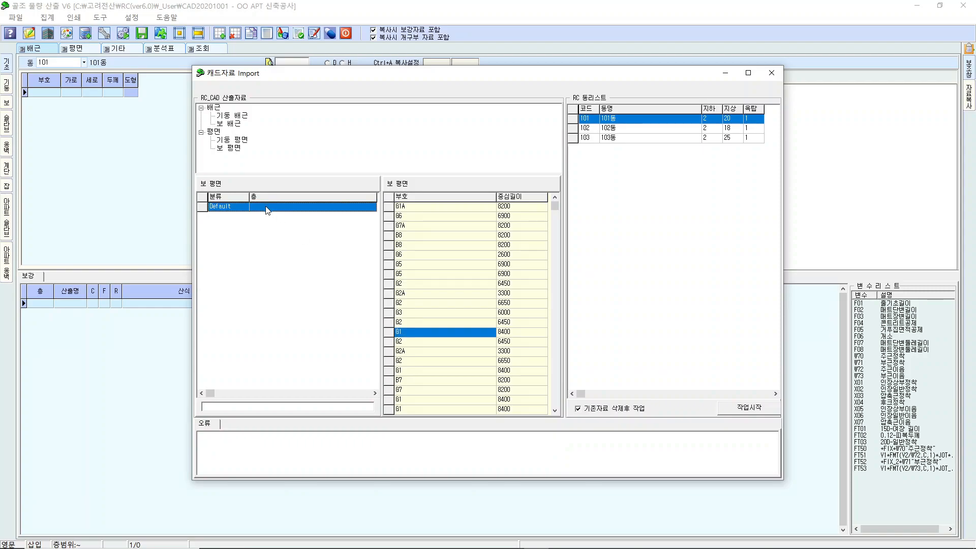
{"action": "left_click", "coordinate": [255, 406]}
{"action": "type", "text": "2, 3"}
- Import the Default beam plan data into 101동 and close the CAD data import window
{"action": "left_click", "coordinate": [625, 119]}
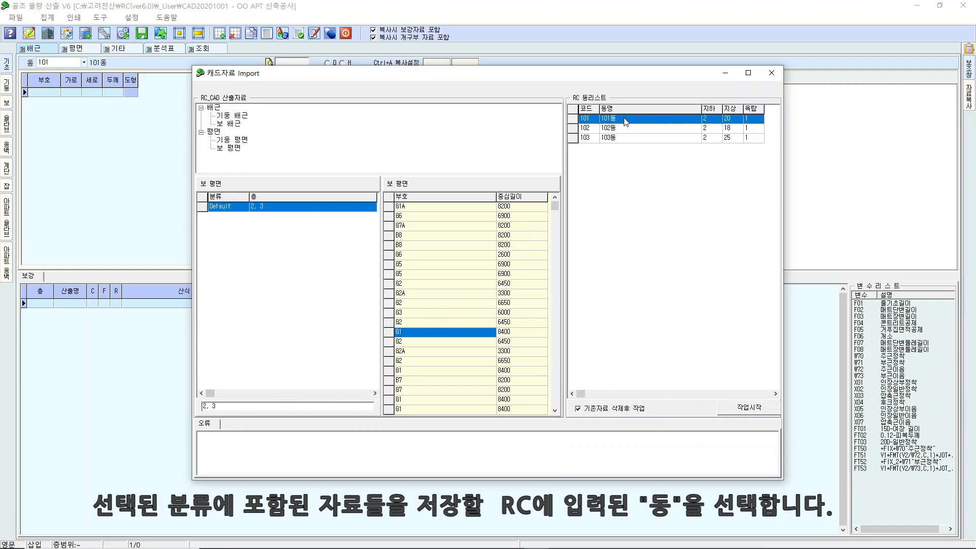
{"action": "left_click", "coordinate": [743, 408]}
{"action": "left_click", "coordinate": [463, 294]}
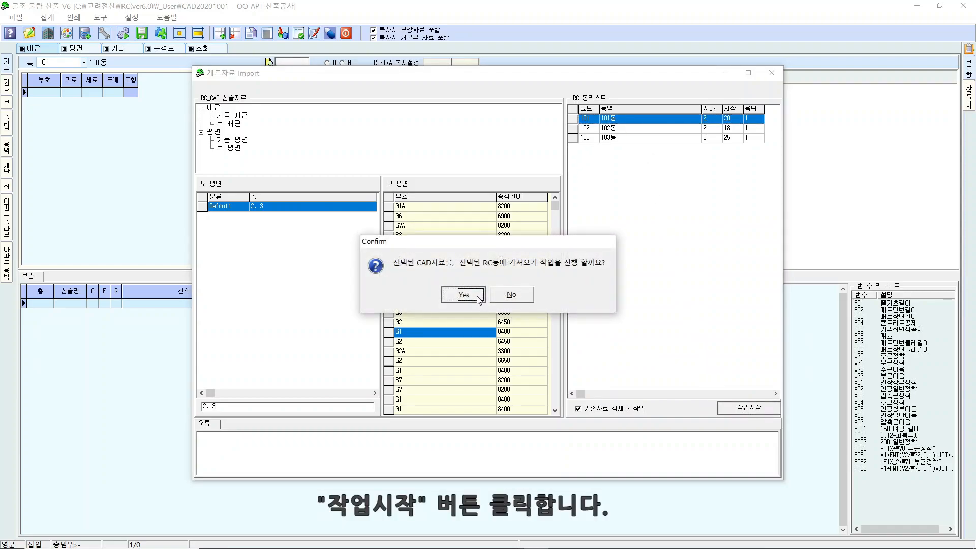
{"action": "left_click", "coordinate": [549, 275]}
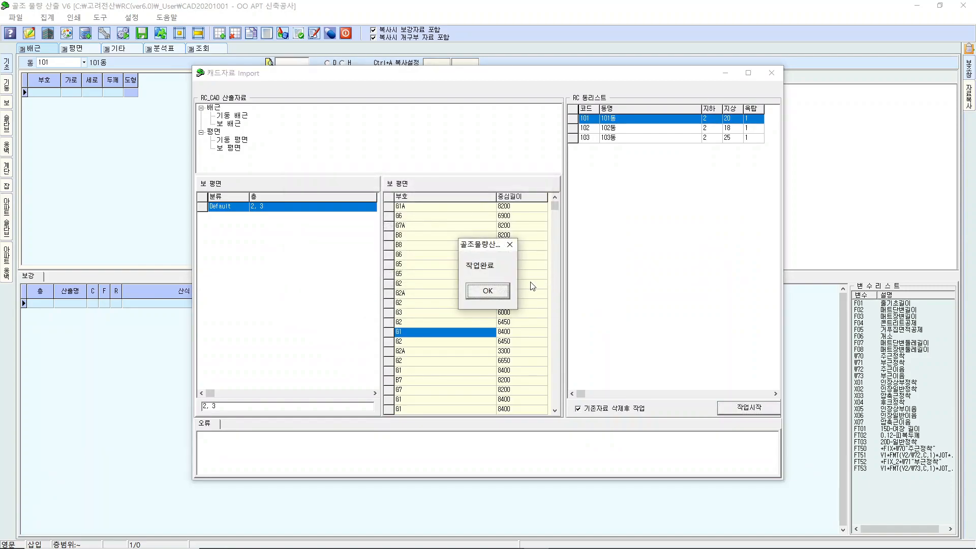
{"action": "left_click", "coordinate": [501, 292]}
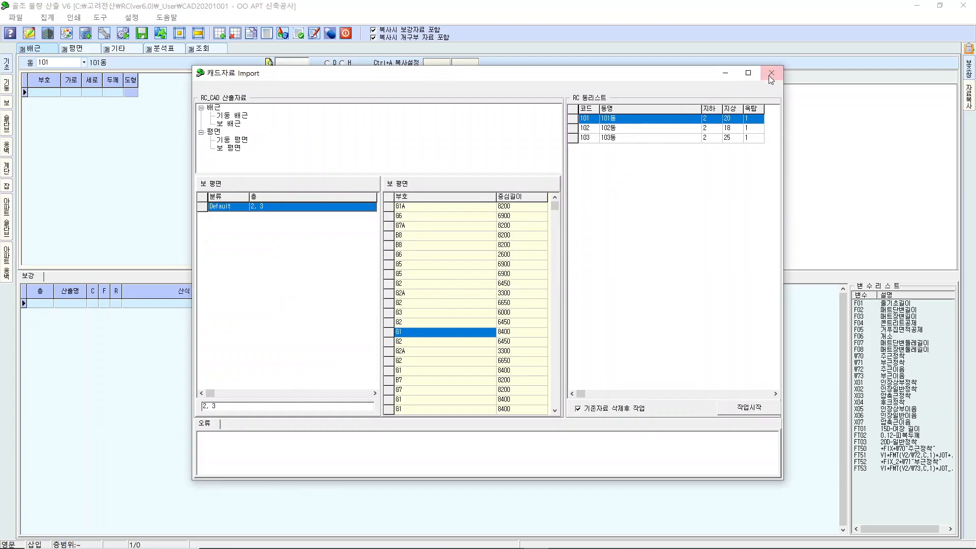
{"action": "left_click", "coordinate": [770, 75]}
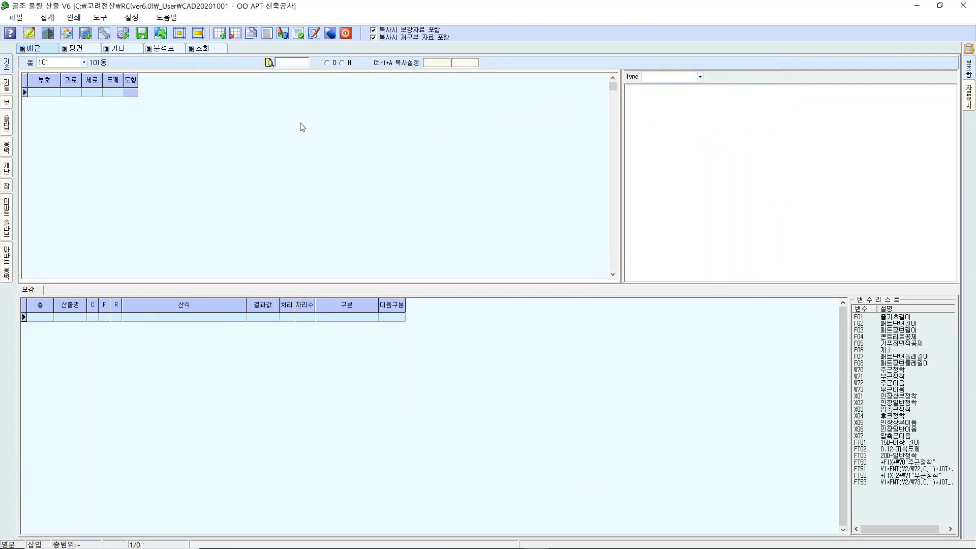
- Display the column plan (기둥 평면) of 101동 and check the imported column rows
{"action": "left_click", "coordinate": [72, 48]}
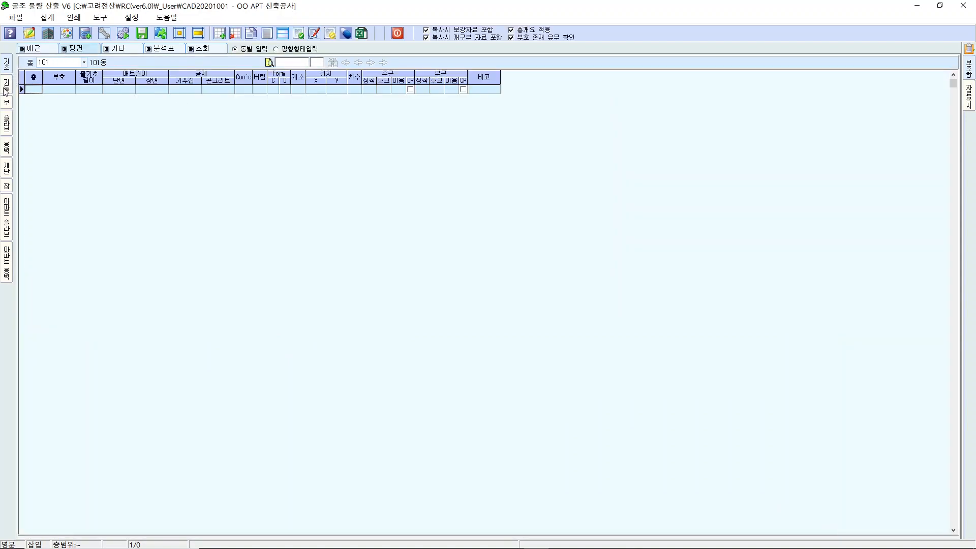
{"action": "left_click", "coordinate": [6, 90]}
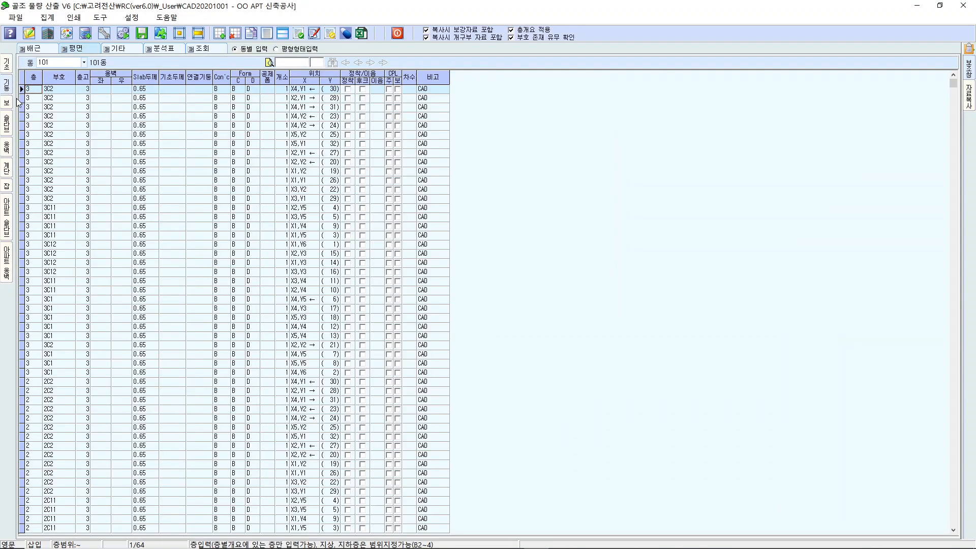
{"action": "left_click", "coordinate": [100, 136]}
{"action": "left_click", "coordinate": [116, 207]}
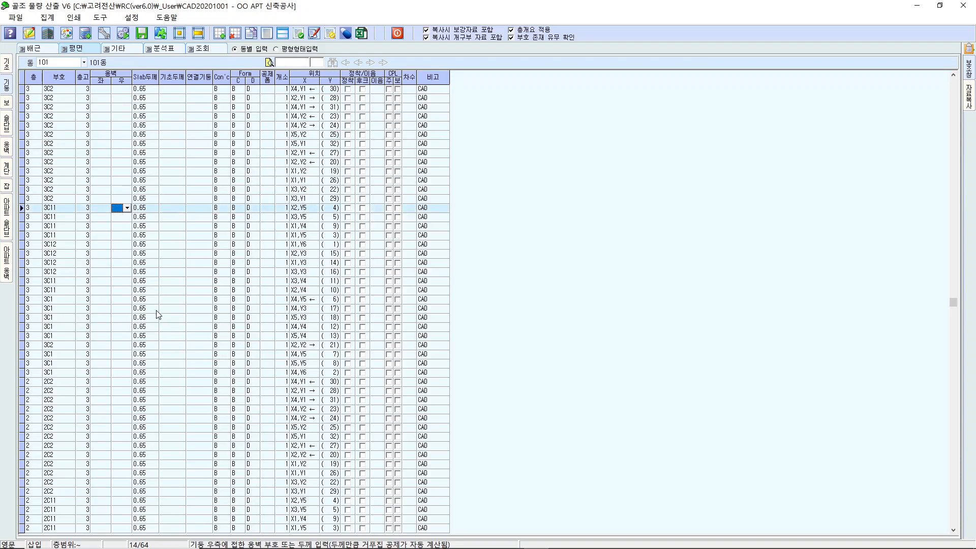
- Display the beam plan of 101동 and review the quantity calculations of beam 4G2 at X3,Y1 and beam 4G3 at X3,Y2
{"action": "left_click", "coordinate": [7, 104]}
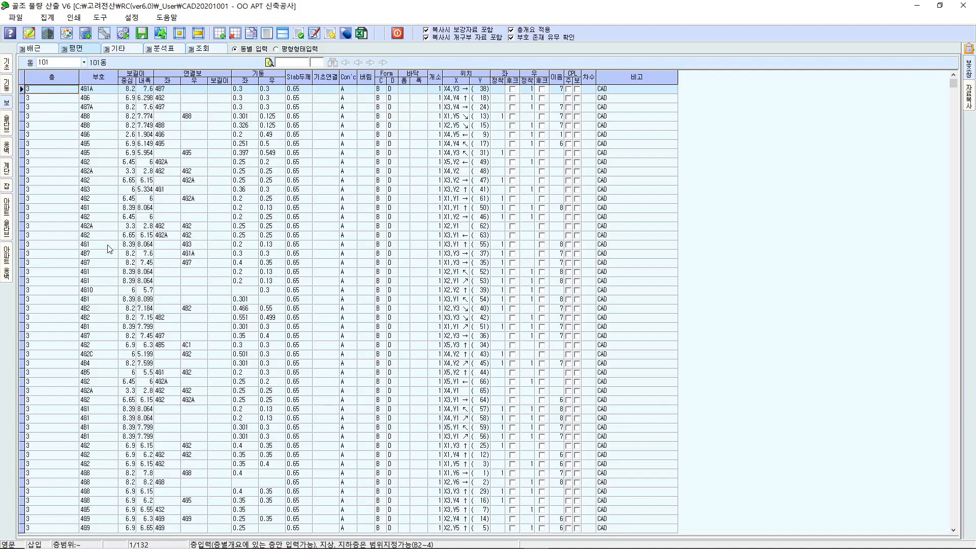
{"action": "left_click", "coordinate": [96, 236]}
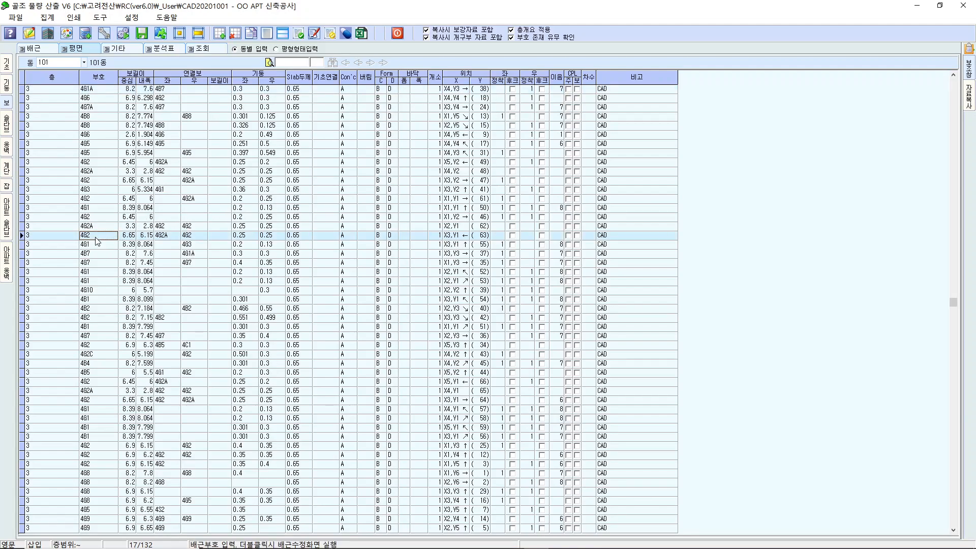
{"action": "double_click", "coordinate": [96, 239]}
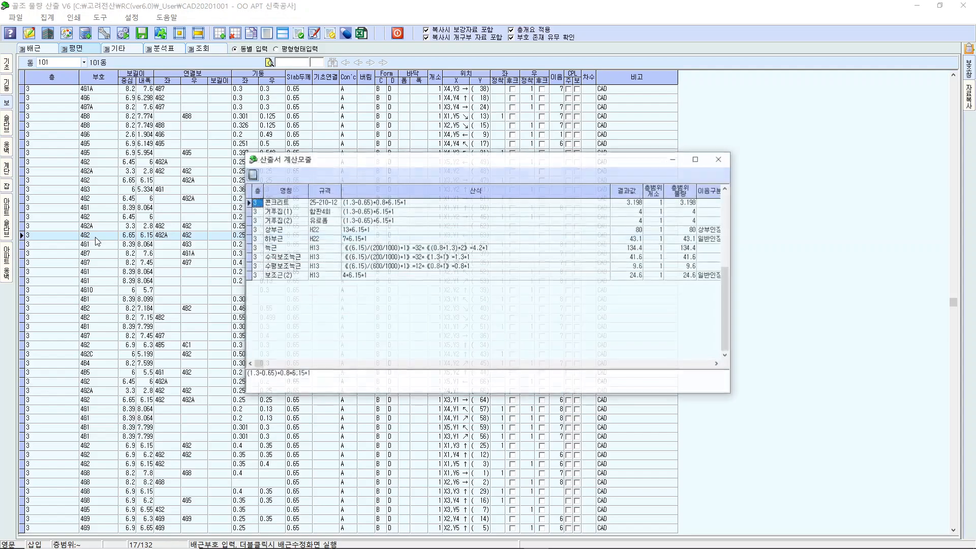
{"action": "left_click", "coordinate": [720, 158]}
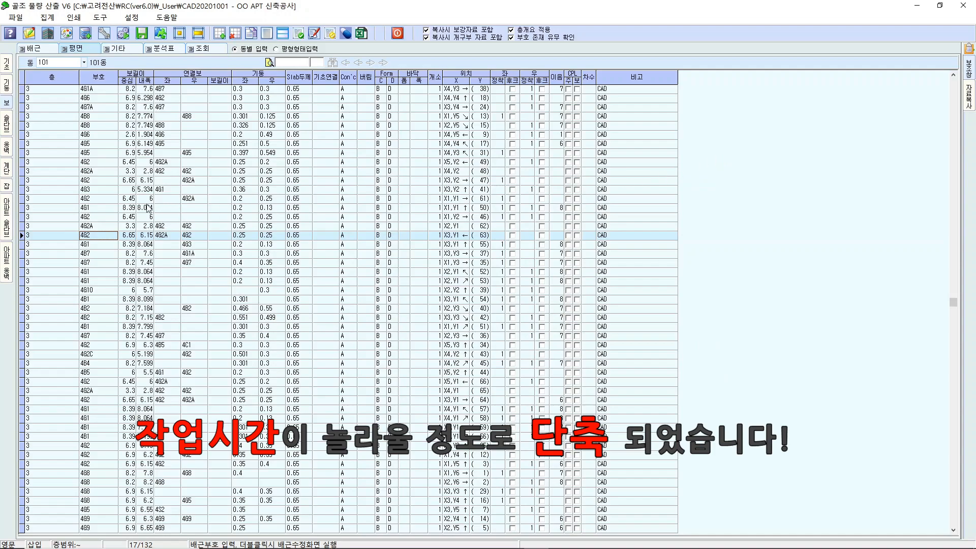
{"action": "left_click", "coordinate": [90, 190]}
{"action": "key", "text": "F9"}
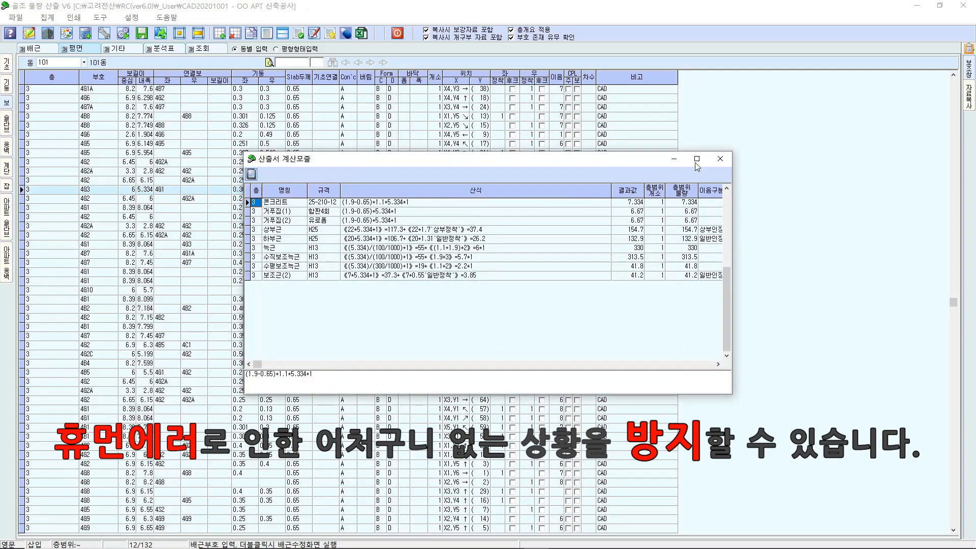
{"action": "left_click", "coordinate": [719, 157]}
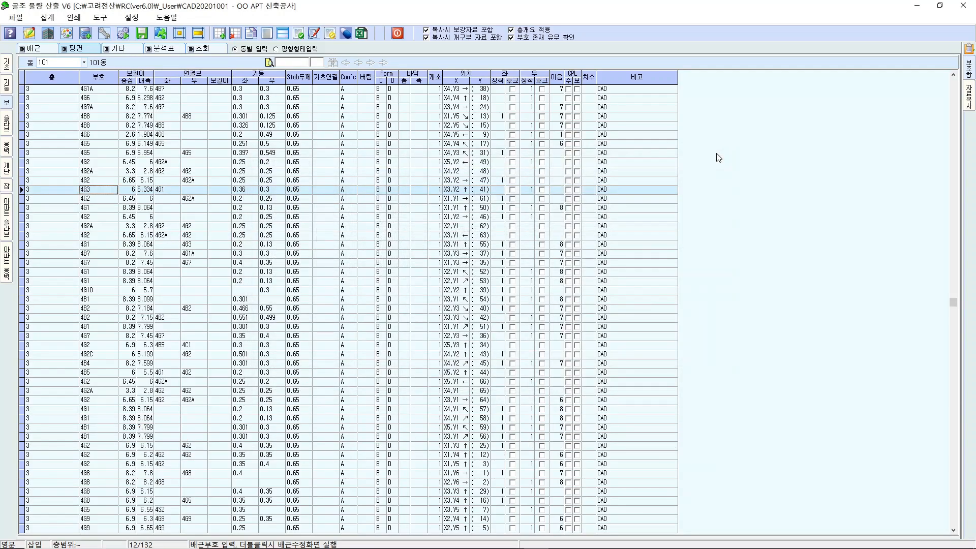